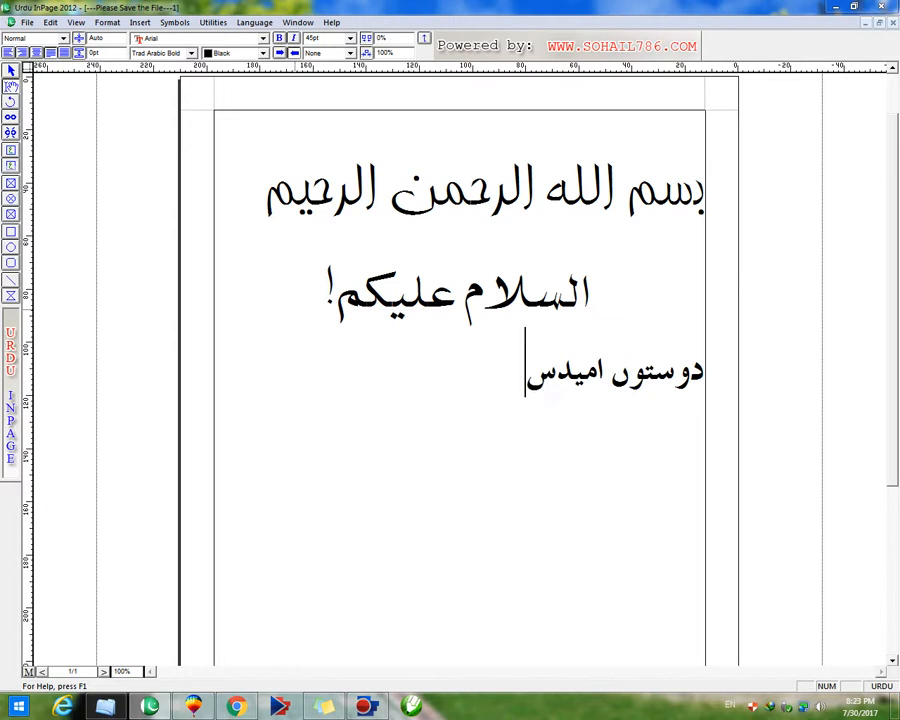
Complete the sentence beginning دوستوں امید with ھے آپ سب خیرت سے ھوں گے and start a new paragraph
{"action": "type", "text": "ٓپ سب"}
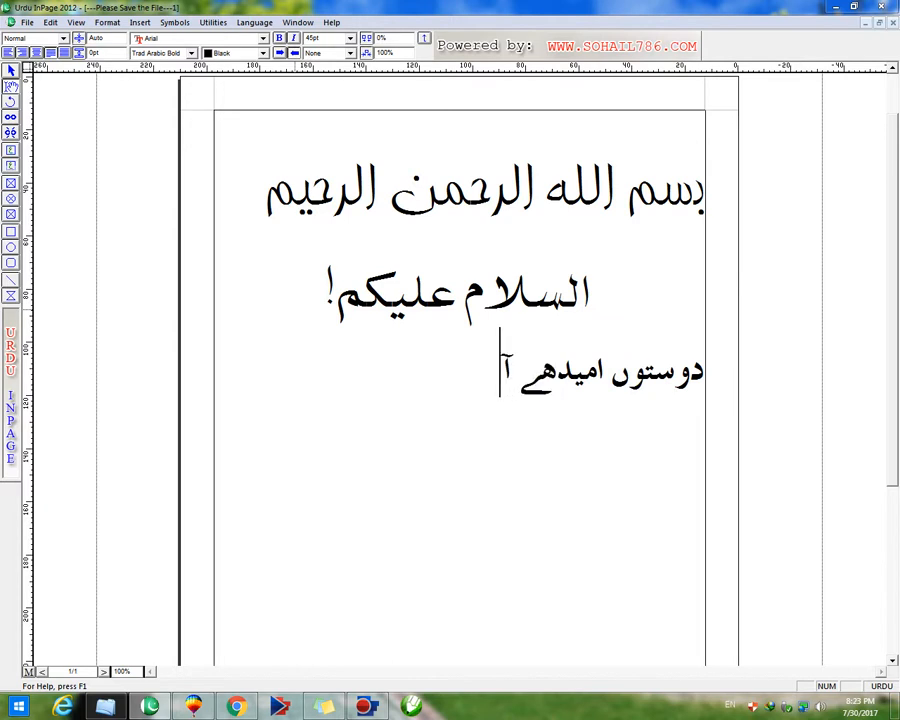
{"action": "type", "text": " خ"}
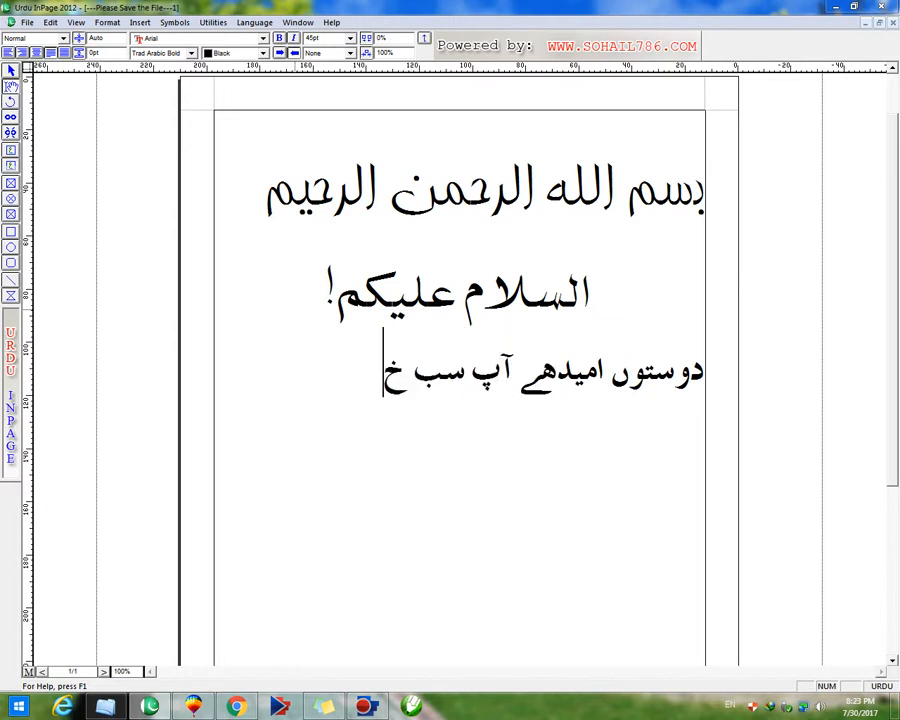
{"action": "type", "text": "یرت سے"}
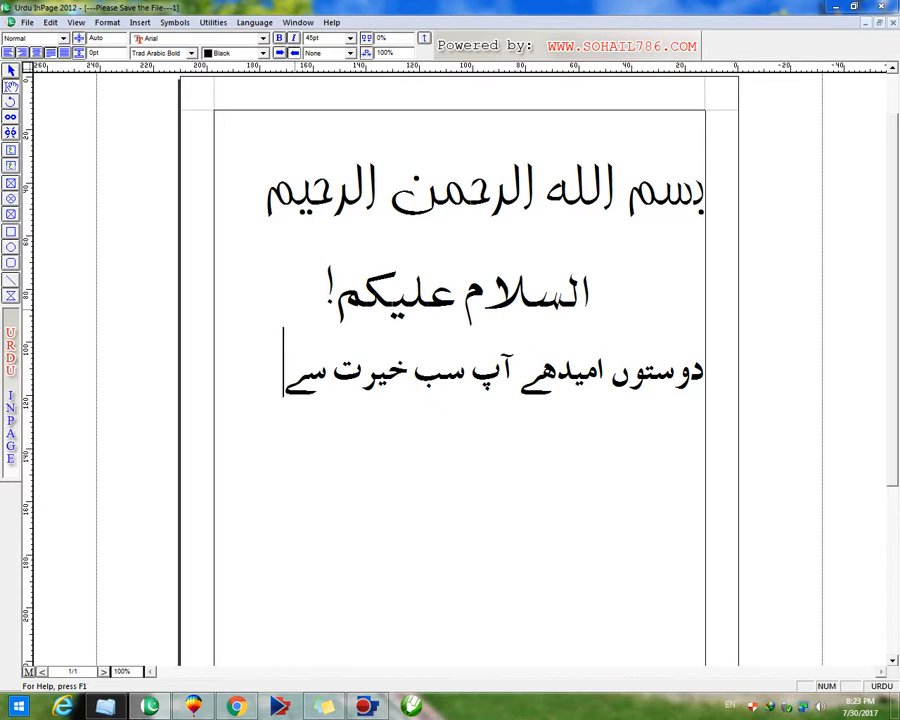
{"action": "type", "text": " ہون"}
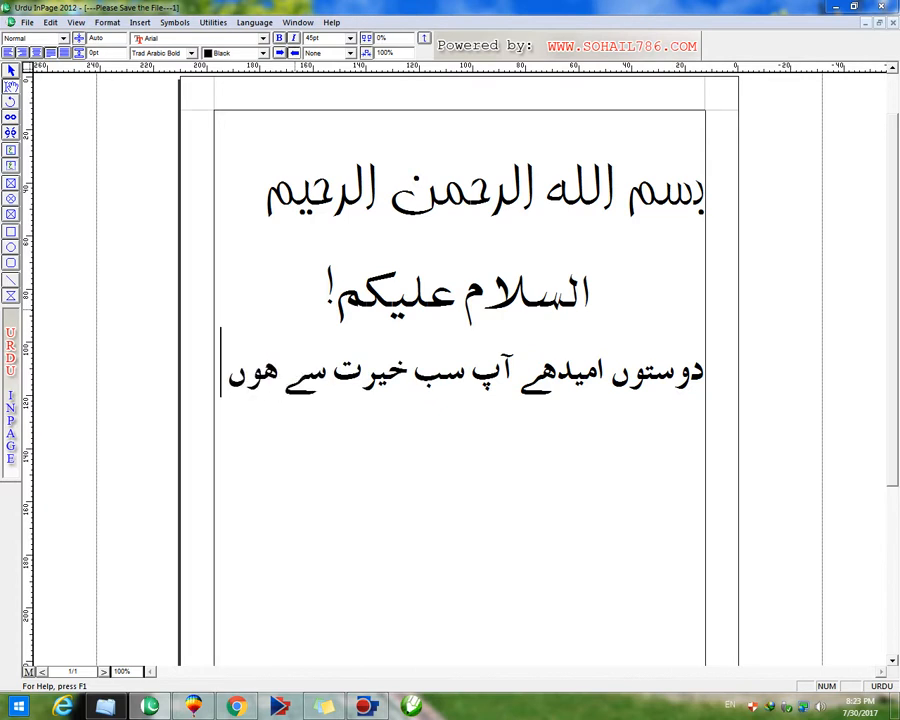
{"action": "type", "text": " گے"}
{"action": "key", "text": "Return"}
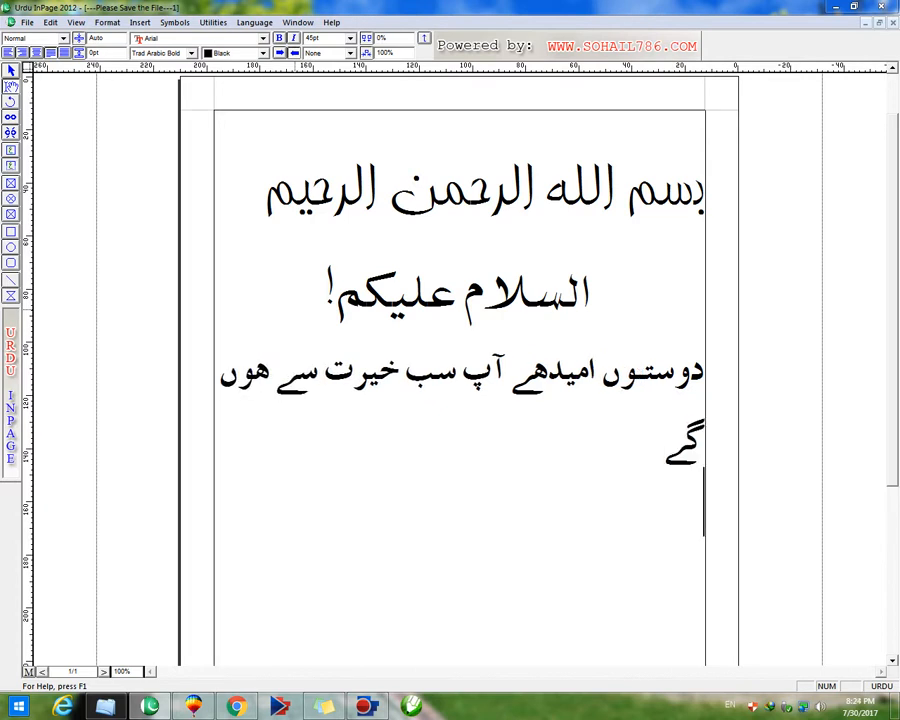
Begin the new paragraph with the text آج میں آپ کو کورل ڈرا 9میں, entering the digit in English
{"action": "type", "text": "آم"}
{"action": "key", "text": "BackSpace"}
{"action": "type", "text": "ج میں"}
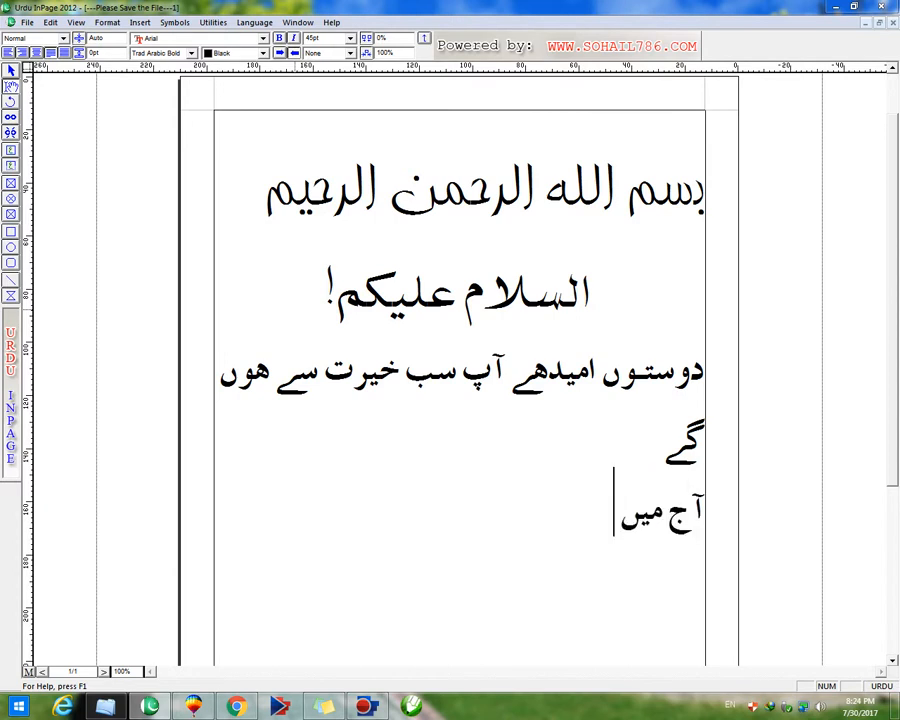
{"action": "type", "text": " اُ"}
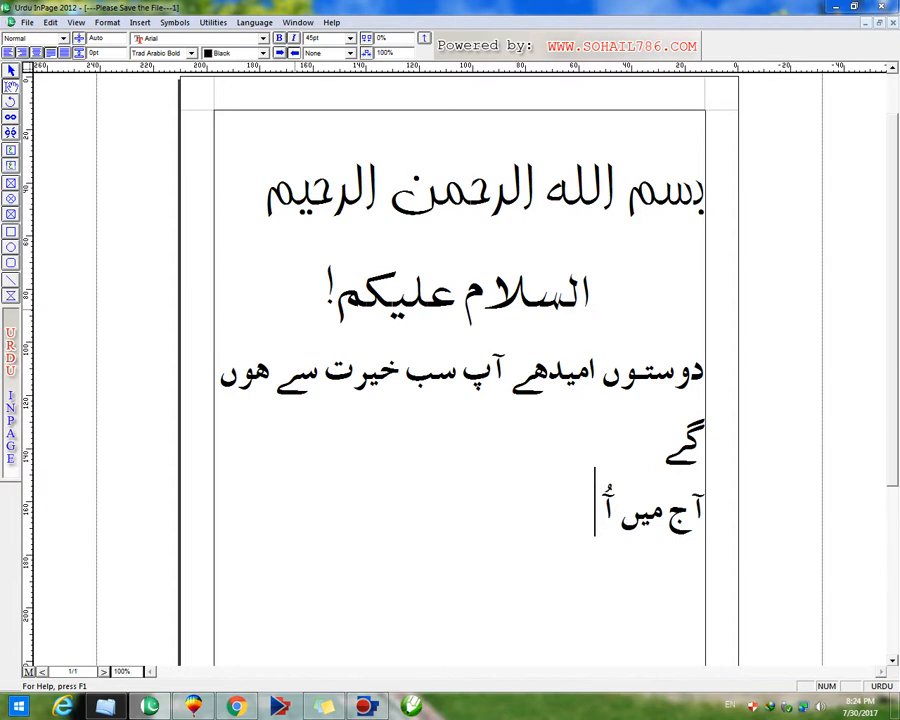
{"action": "key", "text": "BackSpace"}
{"action": "key", "text": "BackSpace"}
{"action": "type", "text": "آپ"}
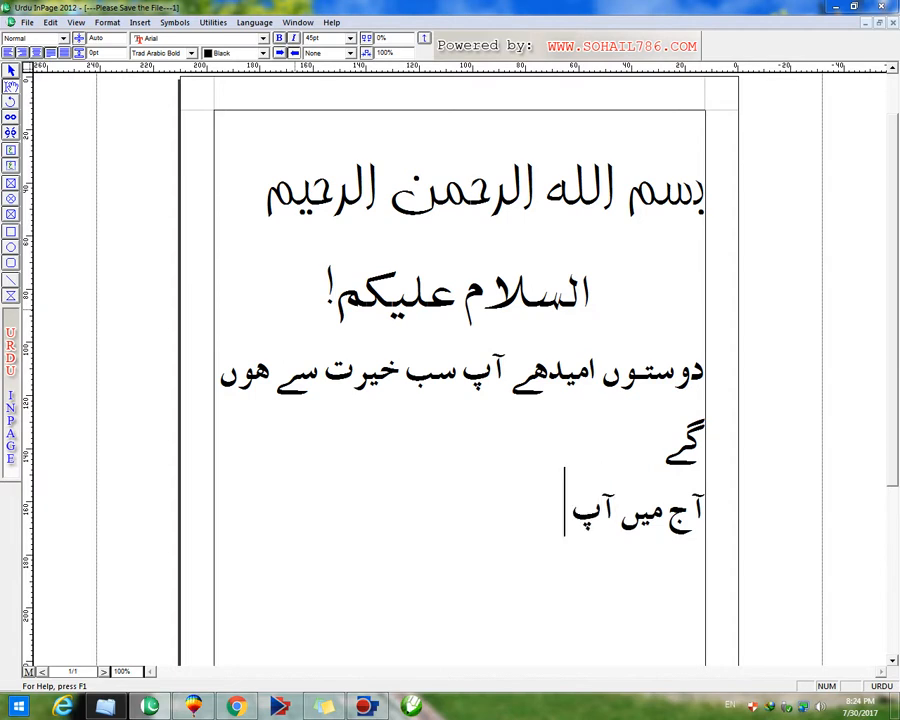
{"action": "type", "text": " کوکورل ڈرا"}
{"action": "key", "text": "ctrl+space"}
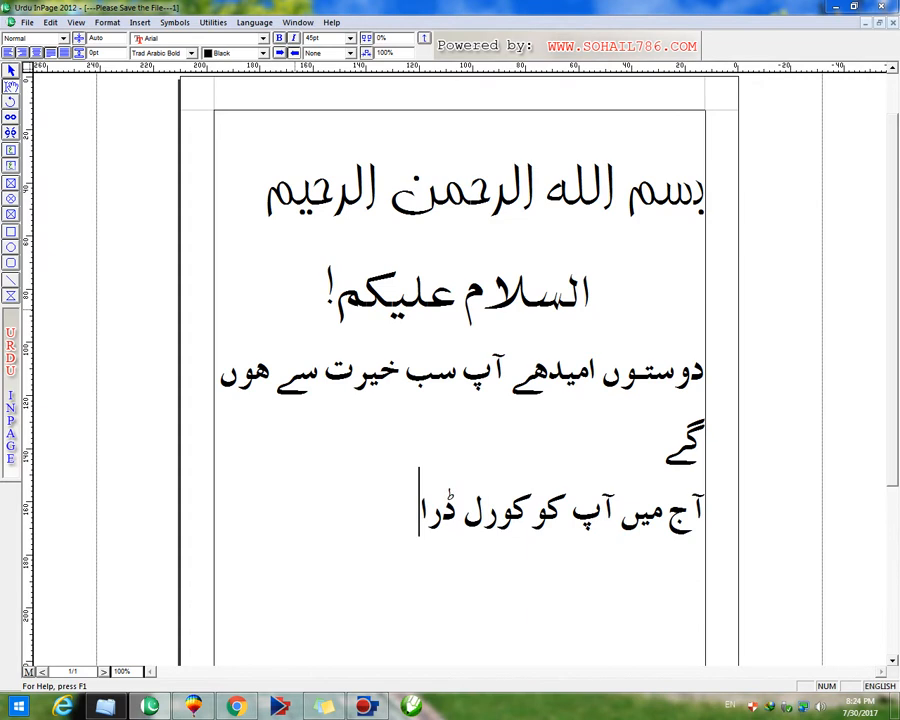
{"action": "type", "text": "9میا"}
{"action": "key", "text": "BackSpace"}
{"action": "type", "text": "ں "}
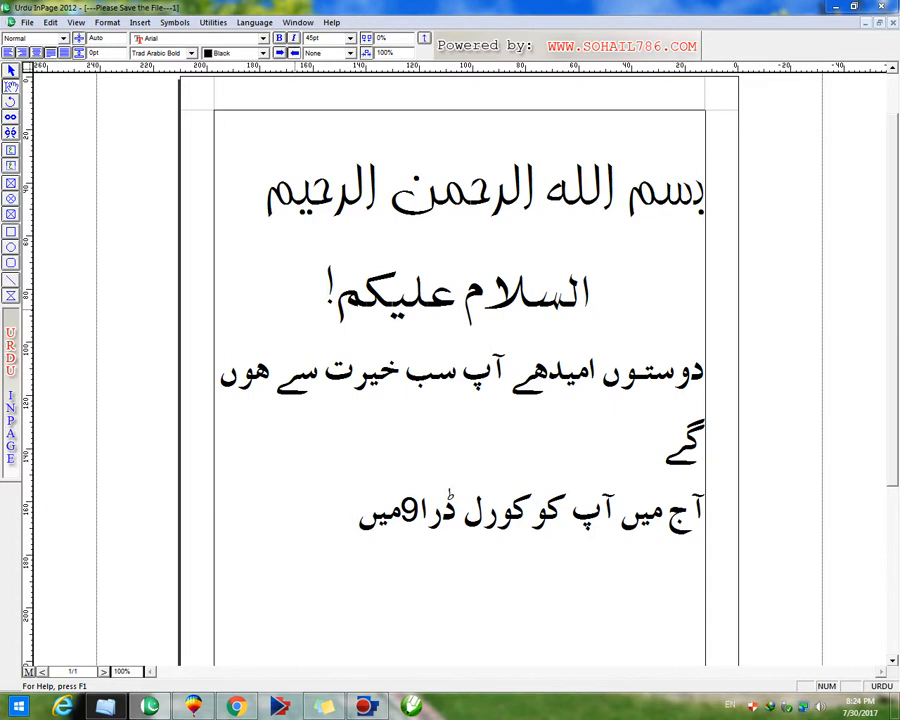
Continue the sentence with پلاسٹک کی طرح لکھاھوا سکھاوں گا،
{"action": "type", "text": "پلاسٹک"}
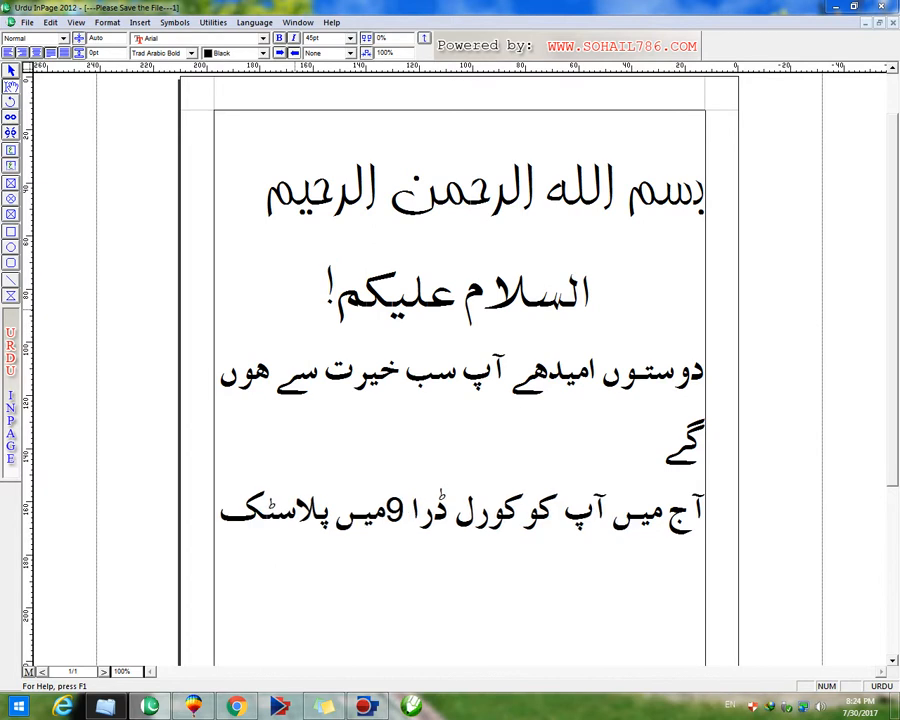
{"action": "type", "text": " کی طرح"}
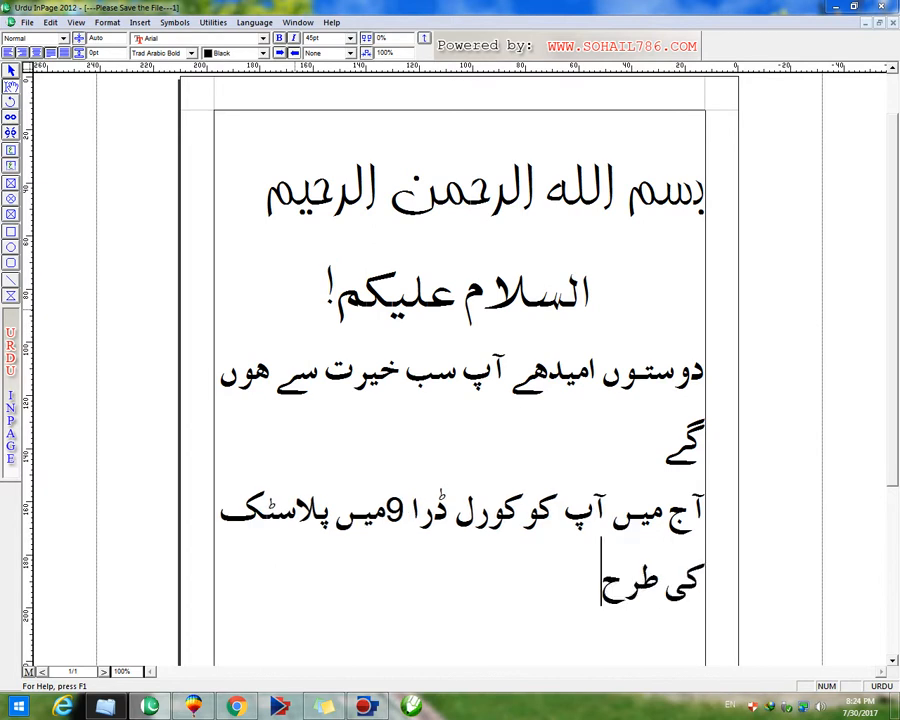
{"action": "type", "text": " لکھاہو"}
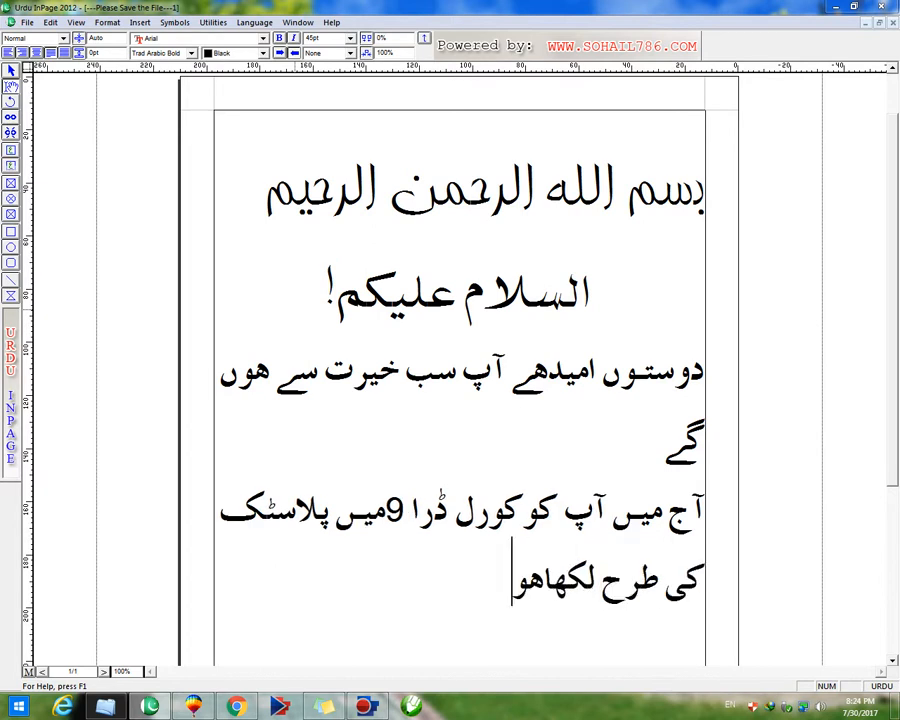
{"action": "type", "text": "ا سکھو"}
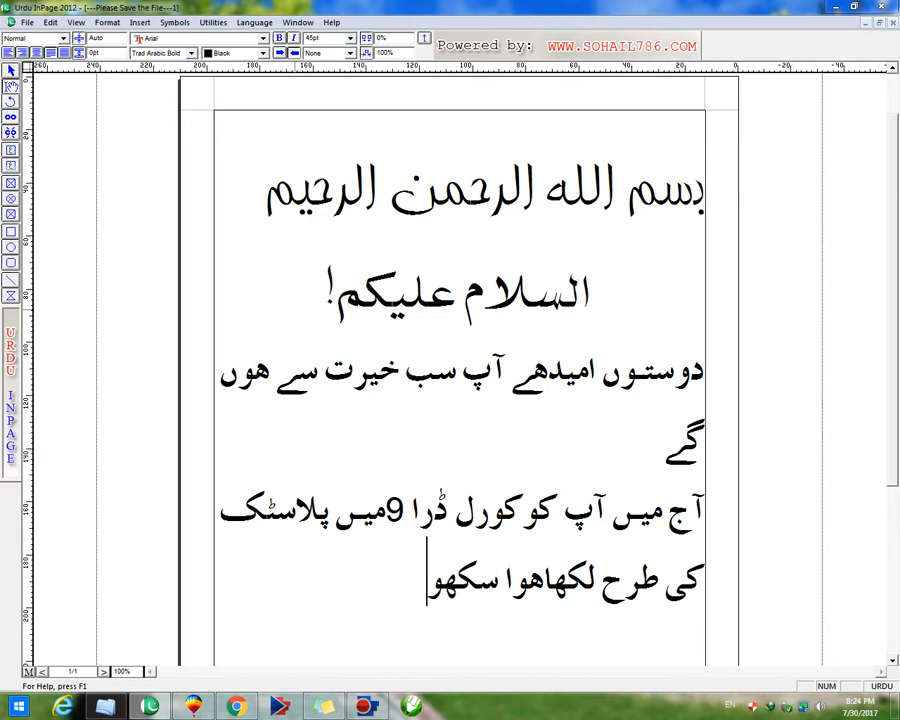
{"action": "key", "text": "BackSpace"}
{"action": "type", "text": "او"}
{"action": "key", "text": "BackSpace"}
{"action": "type", "text": "ئو"}
{"action": "key", "text": "BackSpace"}
{"action": "key", "text": "BackSpace"}
{"action": "type", "text": "وں گا،"}
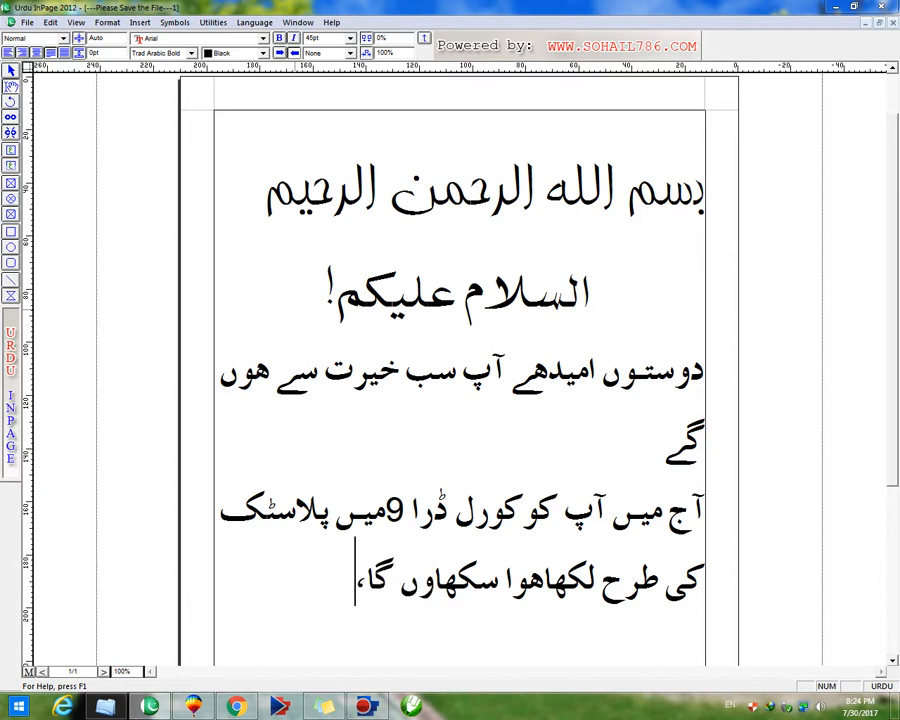
Add the text آپ سب اس ویڈیو کومکمل دیکھو to the same paragraph
{"action": "type", "text": " آپ"}
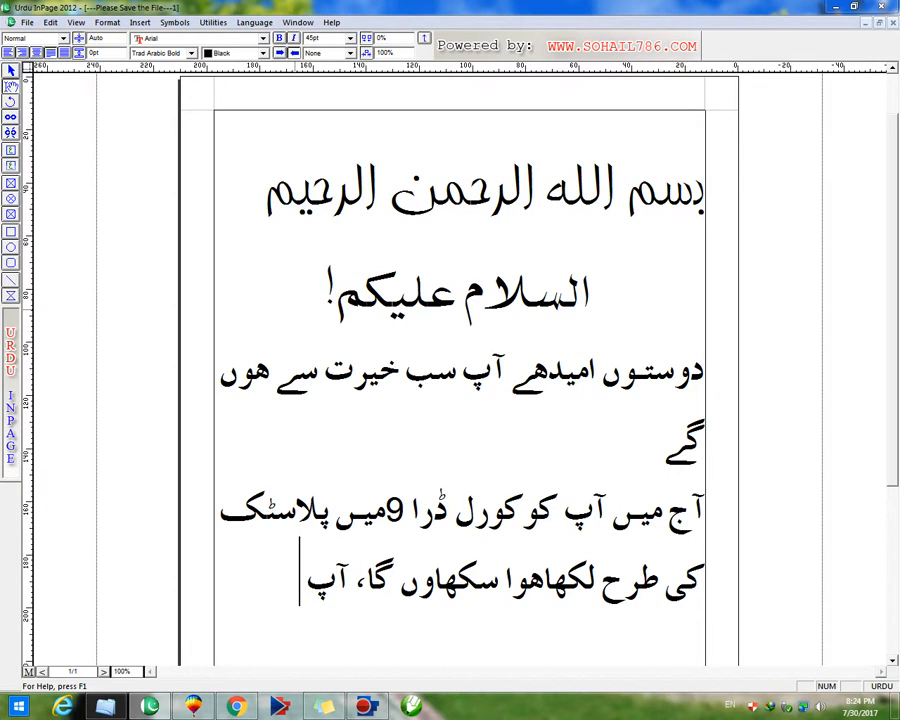
{"action": "type", "text": " سب اس و"}
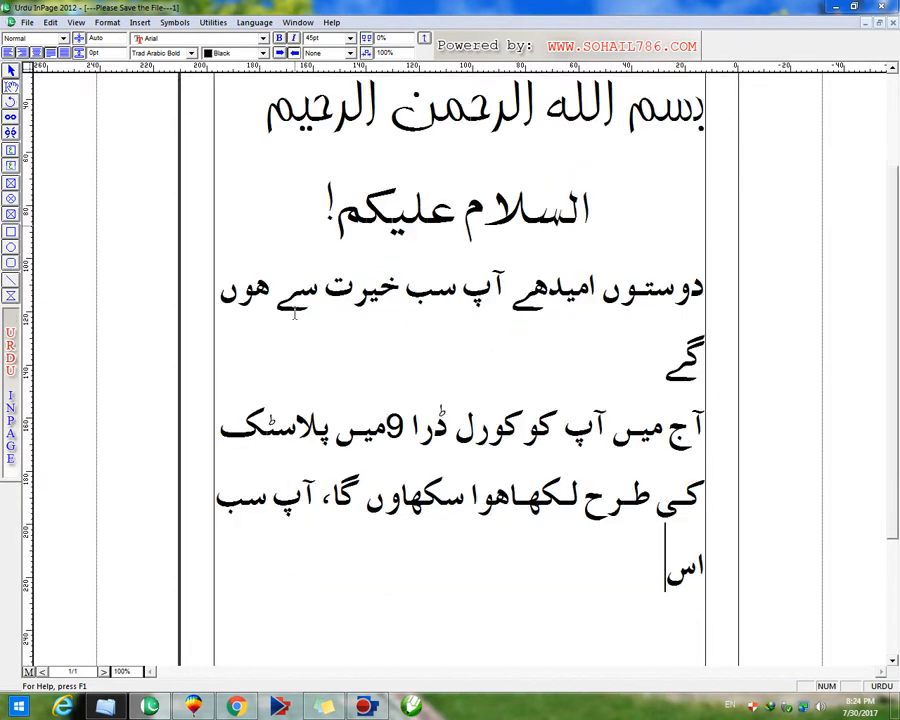
{"action": "type", "text": "یڈیو"}
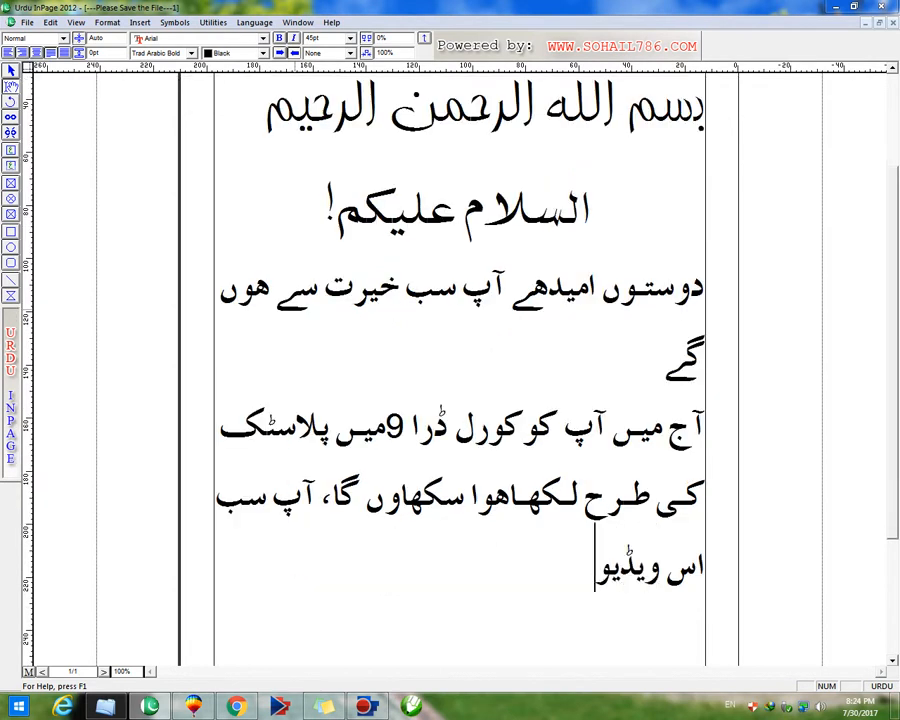
{"action": "type", "text": " کومکم"}
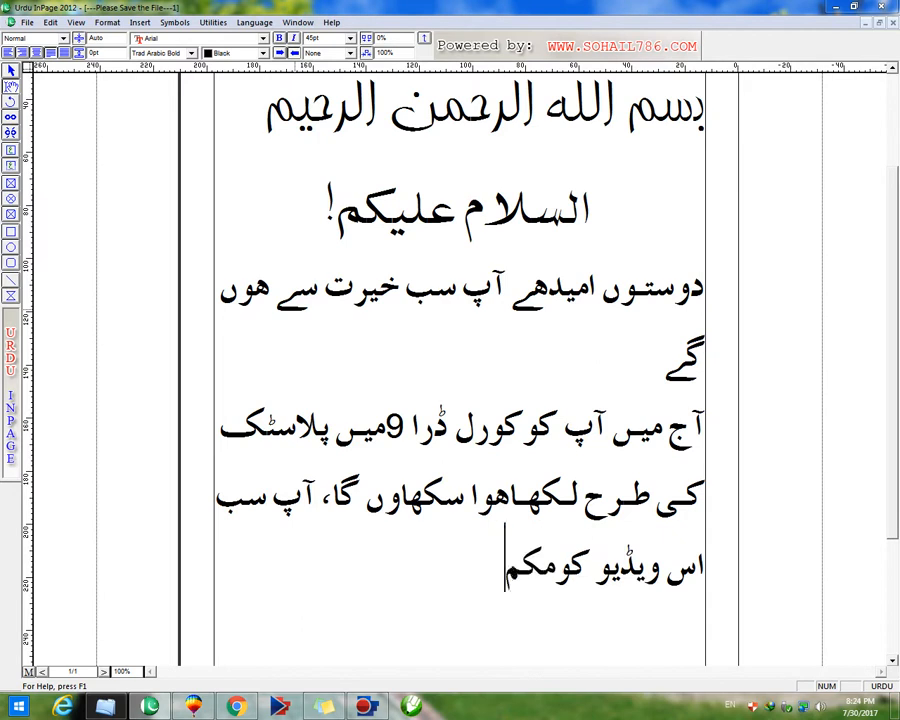
{"action": "type", "text": "ل دیکھو"}
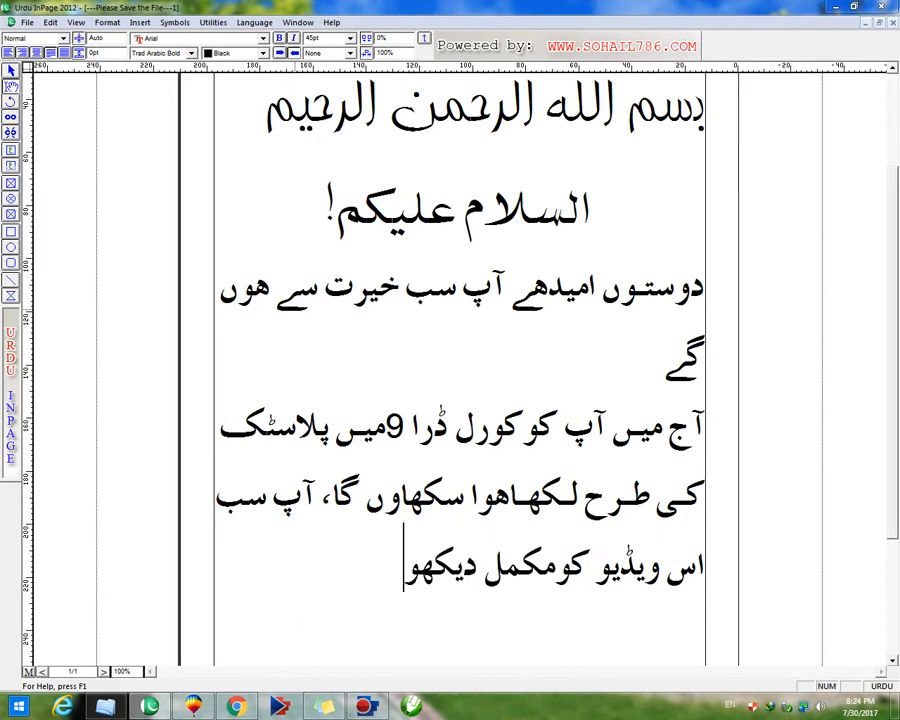
Extend the paragraph with اور ساتھ ھی ساتھ اس کوشئیربھی کرو،
{"action": "type", "text": "اور سا"}
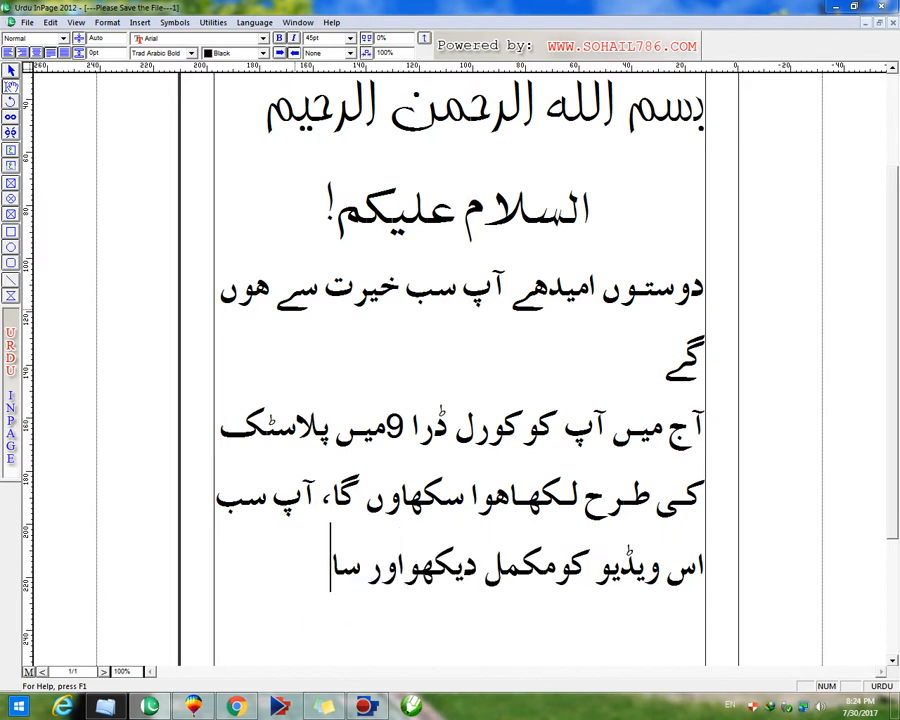
{"action": "type", "text": "تھ ہ ی"}
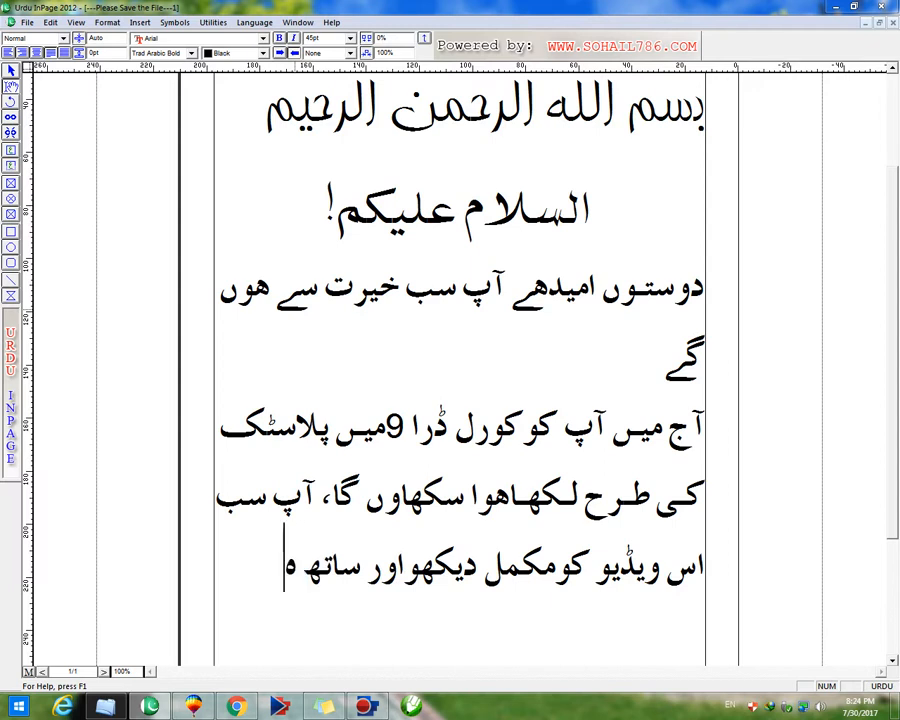
{"action": "key", "text": "BackSpace"}
{"action": "key", "text": "BackSpace"}
{"action": "type", "text": "ی ساتھ"}
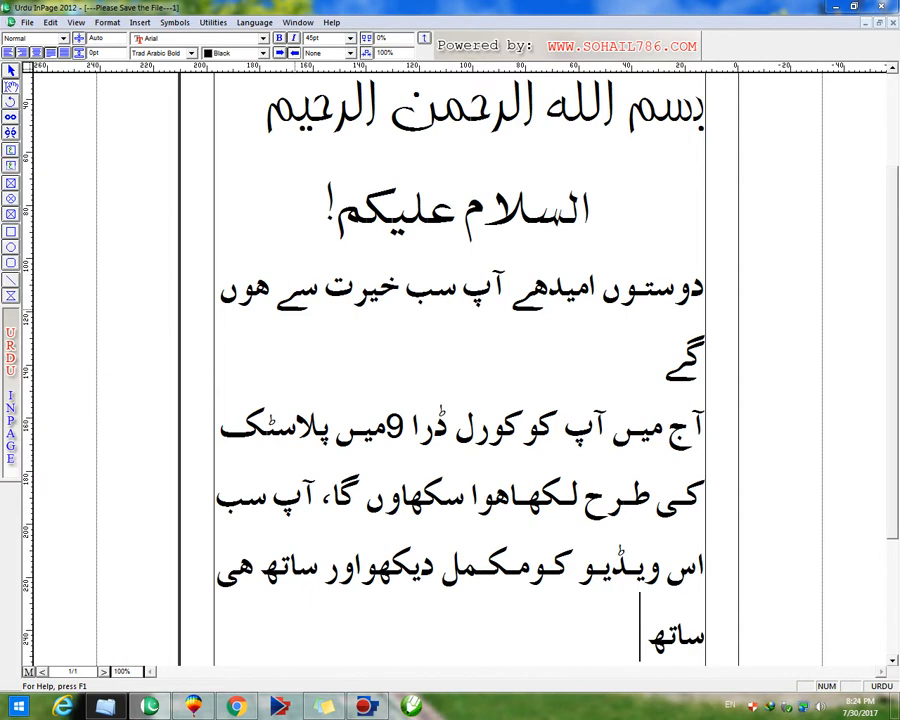
{"action": "type", "text": " اس کوشئی"}
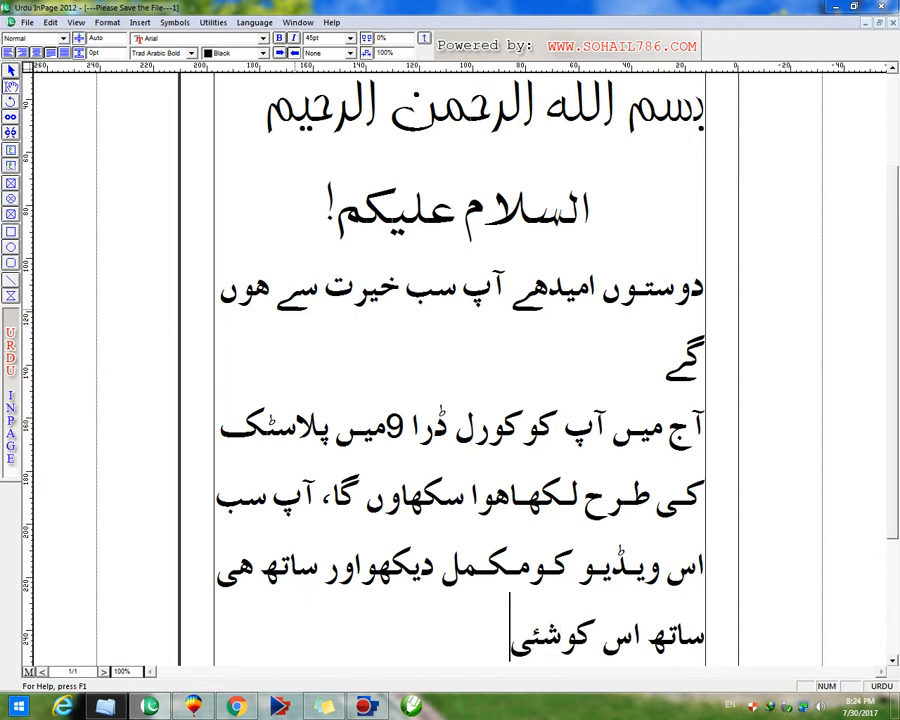
{"action": "type", "text": "ربھی کرو"}
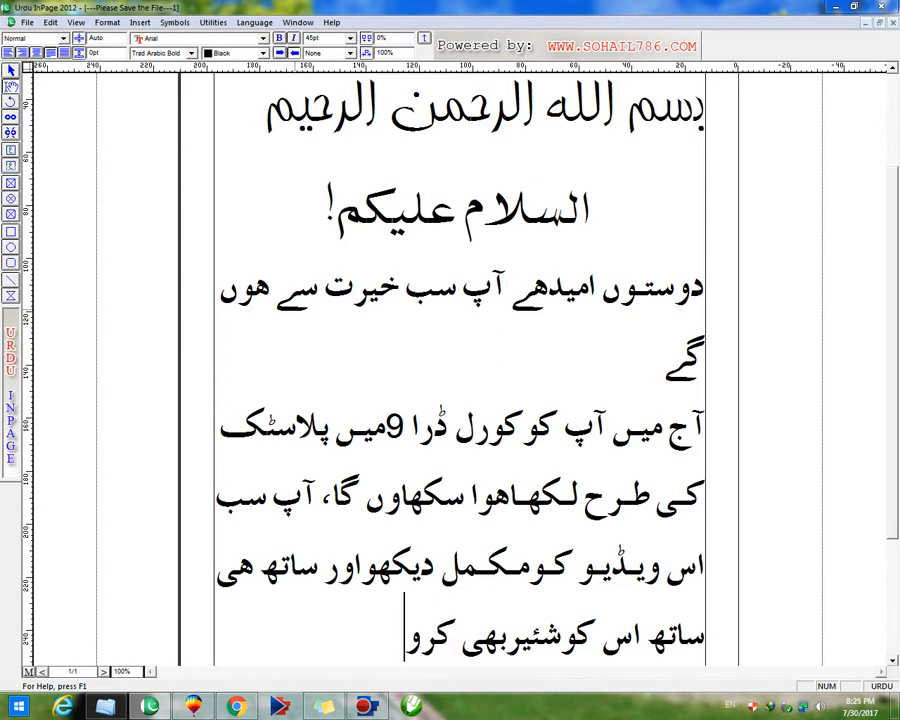
{"action": "type", "text": "،"}
Add a closing line reading شکریہ followed by a row of exclamation marks
{"action": "key", "text": "Return"}
{"action": "type", "text": "س"}
{"action": "key", "text": "BackSpace"}
{"action": "type", "text": "شکریہ"}
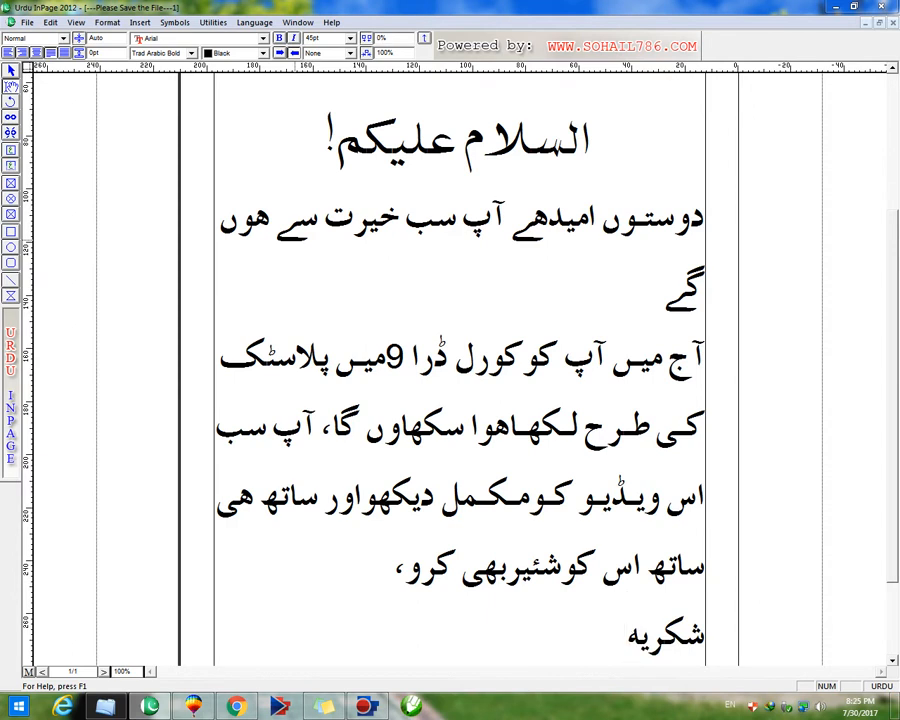
{"action": "type", "text": "!!!!!!!!!!!!!!!!!!!!! ۱"}
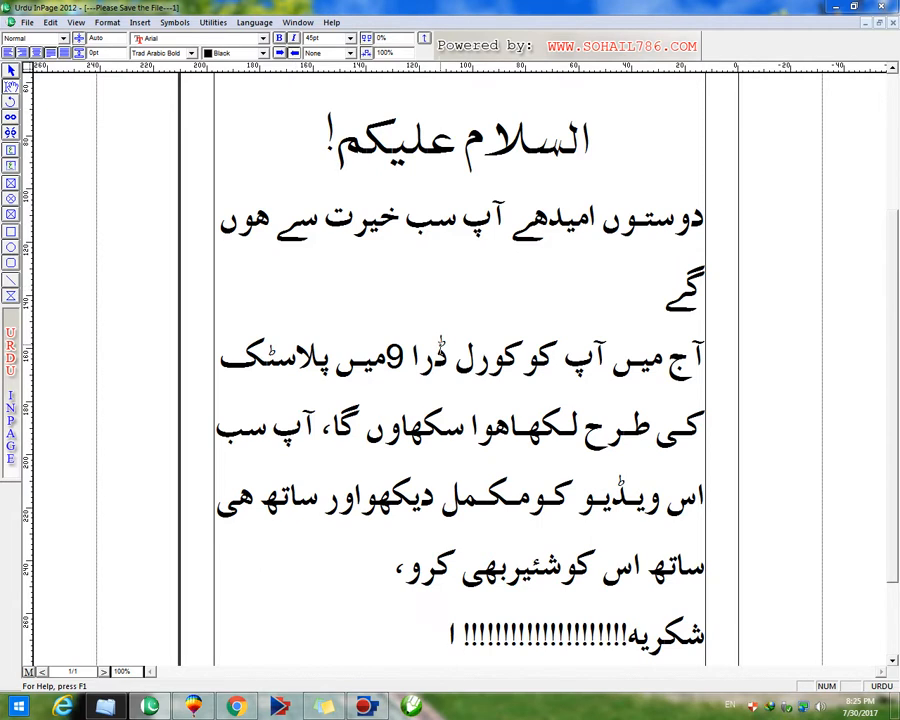
Switch to CorelDRAW 9 to view its blank page, then return to InPage
{"action": "left_click", "coordinate": [364, 505]}
{"action": "left_click", "coordinate": [196, 707]}
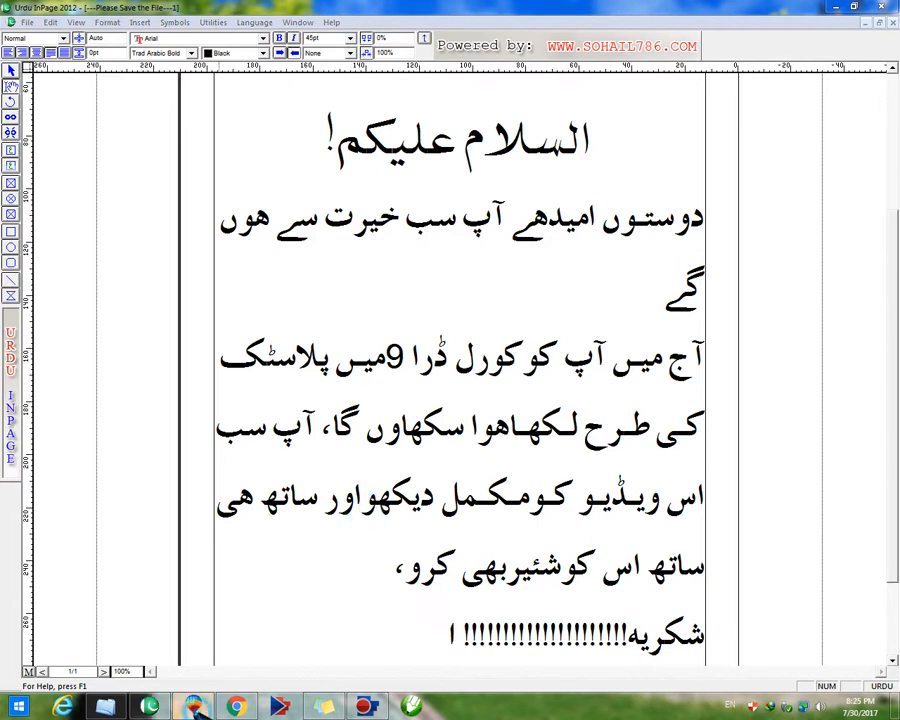
{"action": "key", "text": "F3"}
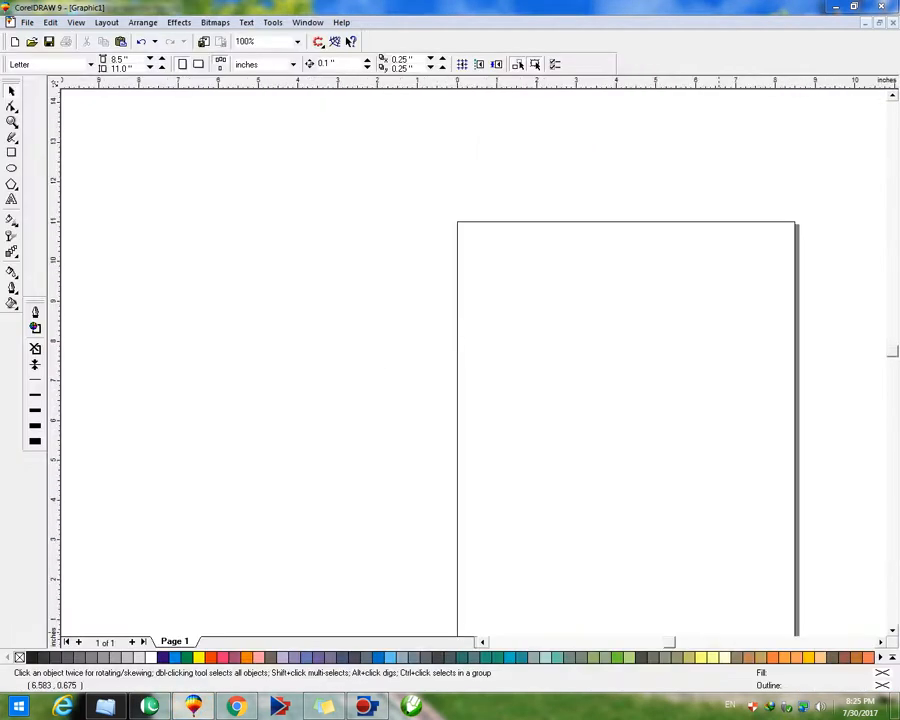
{"action": "scroll", "coordinate": [895, 630], "scroll_direction": "down", "scroll_amount": 3}
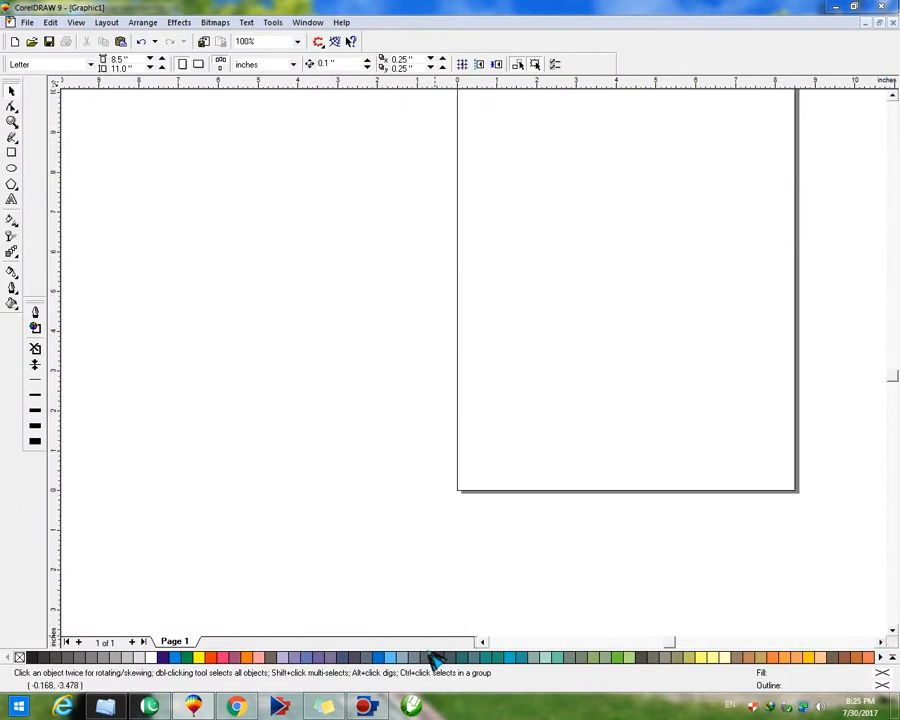
{"action": "left_click", "coordinate": [152, 707]}
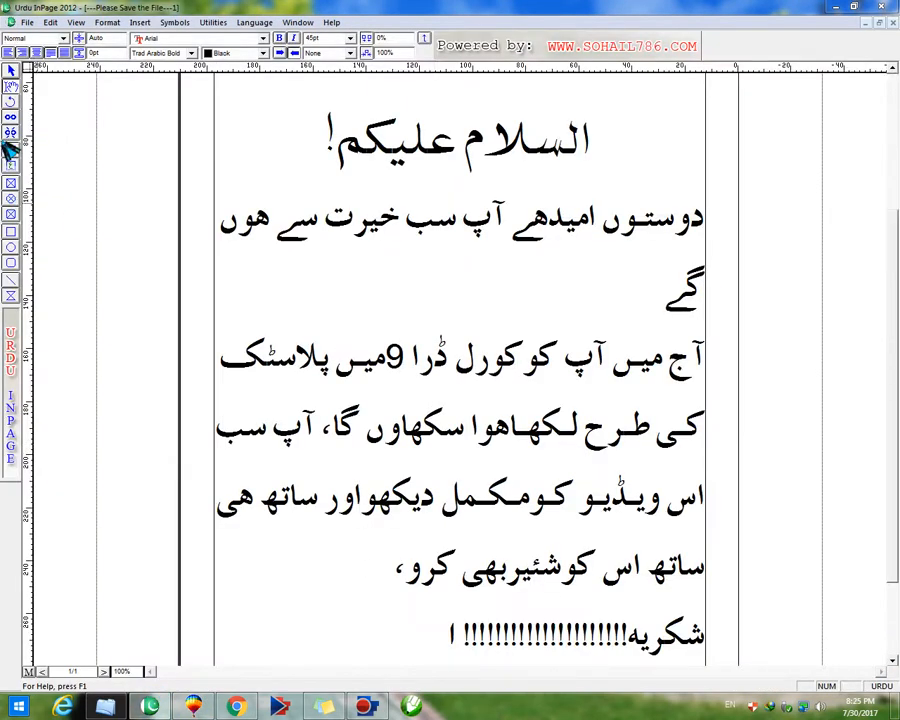
Add a second page, draw a text box about 140 by 100 mm on it, and enter پاکستان زندہ باد
{"action": "left_click", "coordinate": [412, 601]}
{"action": "key", "text": "Return"}
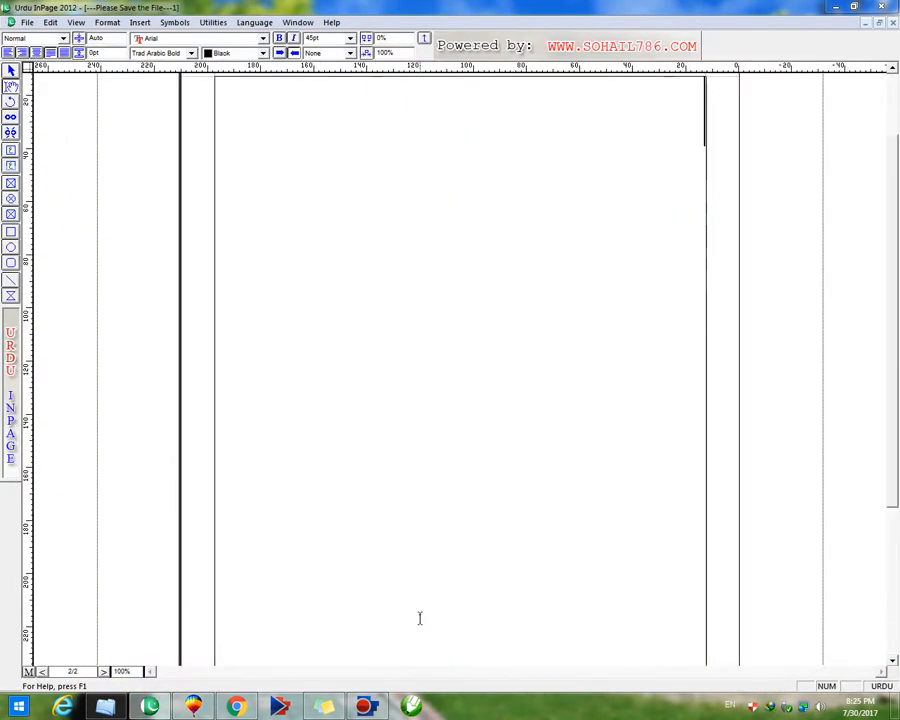
{"action": "left_click", "coordinate": [11, 150]}
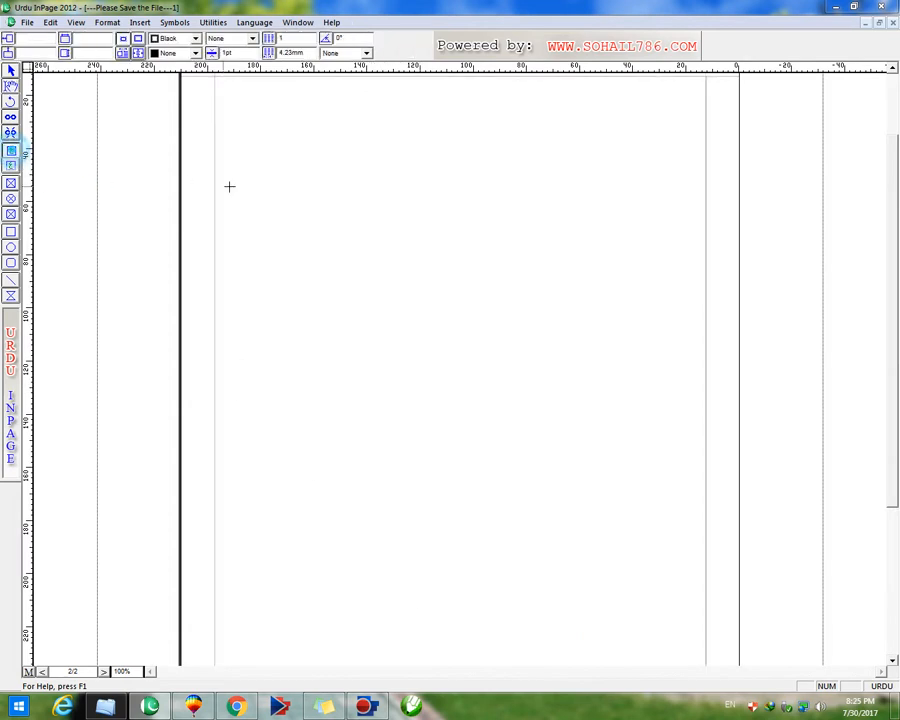
{"action": "mouse_move", "coordinate": [289, 147]}
{"action": "left_mouse_down"}
{"action": "mouse_move", "coordinate": [448, 234]}
{"action": "mouse_move", "coordinate": [635, 377]}
{"action": "mouse_move", "coordinate": [658, 417]}
{"action": "left_mouse_up"}
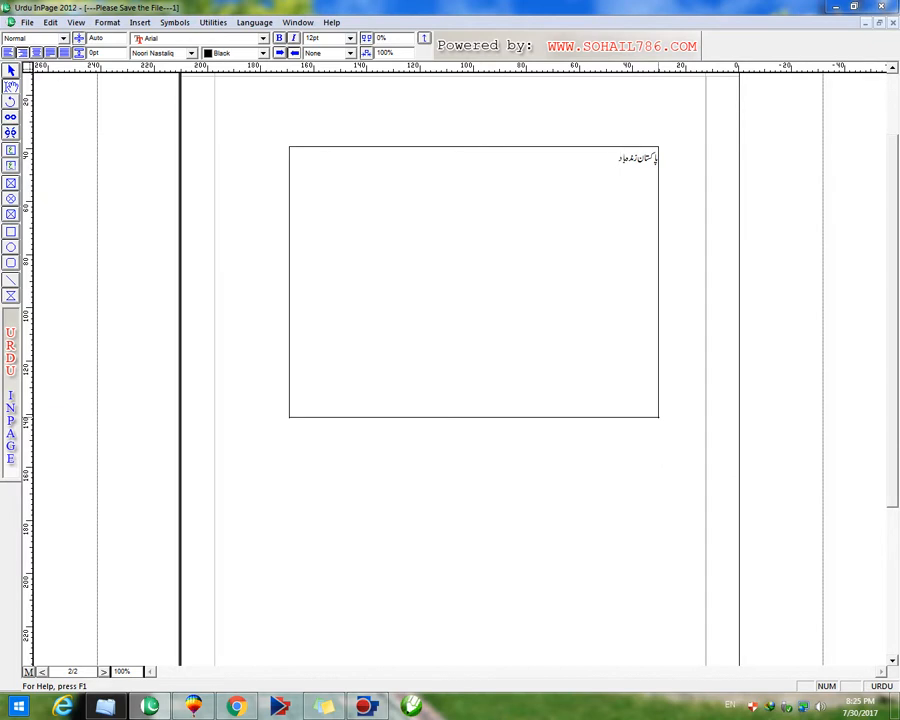
Enlarge all the text in the text box to 51pt
{"action": "key", "text": "ctrl+a"}
{"action": "key", "text": "F12"}
{"action": "key", "text": "F12"}
{"action": "key", "text": "F12"}
{"action": "key", "text": "F12"}
{"action": "key", "text": "F12"}
{"action": "key", "text": "F12"}
{"action": "key", "text": "F12"}
{"action": "key", "text": "F12"}
{"action": "key", "text": "F12"}
{"action": "key", "text": "F12"}
{"action": "key", "text": "F12"}
{"action": "key", "text": "F12"}
{"action": "key", "text": "F12"}
{"action": "key", "text": "F12"}
{"action": "key", "text": "F12"}
{"action": "key", "text": "F12"}
{"action": "key", "text": "F12"}
{"action": "key", "text": "F12"}
{"action": "key", "text": "F12"}
{"action": "key", "text": "F12"}
{"action": "key", "text": "F12"}
{"action": "key", "text": "F12"}
{"action": "key", "text": "F12"}
{"action": "key", "text": "F12"}
{"action": "key", "text": "F12"}
{"action": "key", "text": "F12"}
{"action": "key", "text": "F12"}
{"action": "key", "text": "F12"}
{"action": "key", "text": "F12"}
{"action": "key", "text": "F12"}
{"action": "key", "text": "F12"}
{"action": "key", "text": "F12"}
{"action": "key", "text": "F12"}
{"action": "key", "text": "F12"}
{"action": "key", "text": "F12"}
{"action": "key", "text": "F12"}
{"action": "key", "text": "F12"}
{"action": "key", "text": "F12"}
{"action": "key", "text": "F12"}
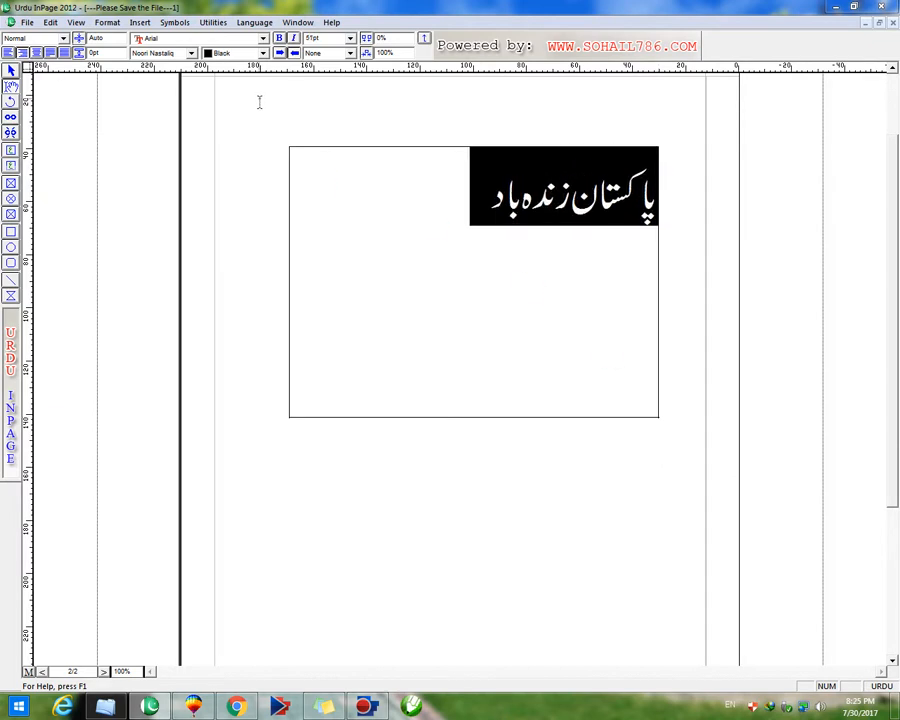
Try the phrase پاکستان زندہ باد in the Lahori Nastaliq and Batool Bold fonts
{"action": "left_click", "coordinate": [396, 238]}
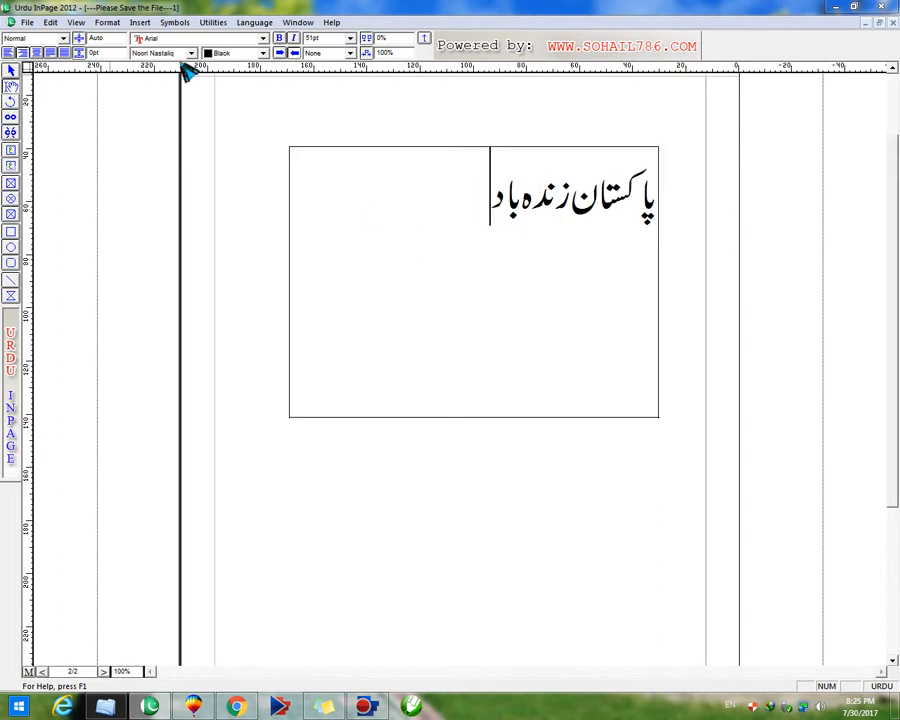
{"action": "key", "text": "F9"}
{"action": "key", "text": "Return"}
{"action": "left_click", "coordinate": [607, 253]}
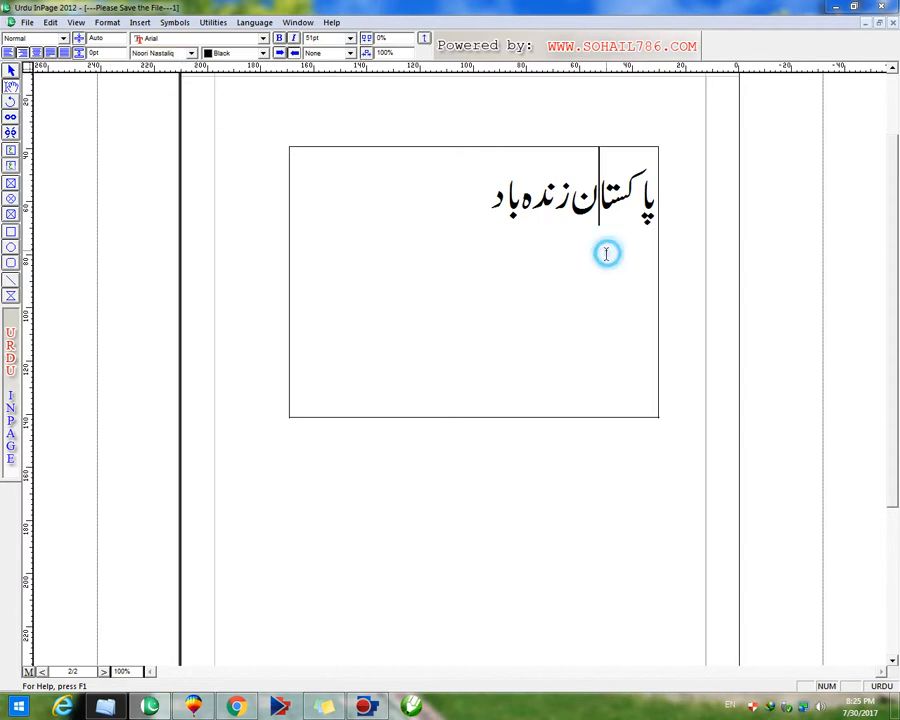
{"action": "triple_click", "coordinate": [607, 253]}
{"action": "key", "text": "F9"}
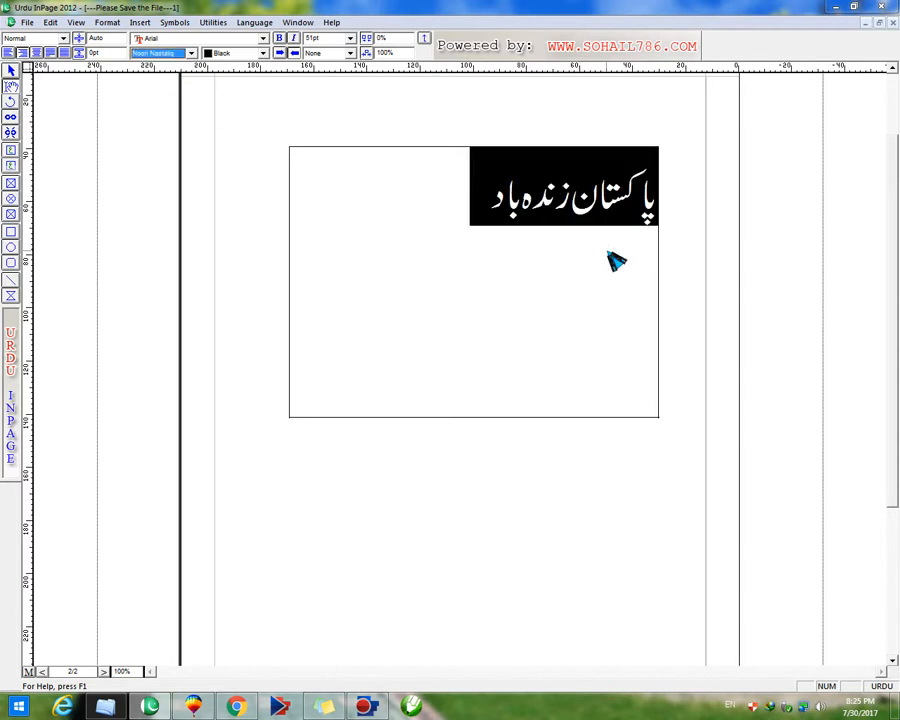
{"action": "key", "text": "Up"}
{"action": "key", "text": "Return"}
{"action": "key", "text": "F9"}
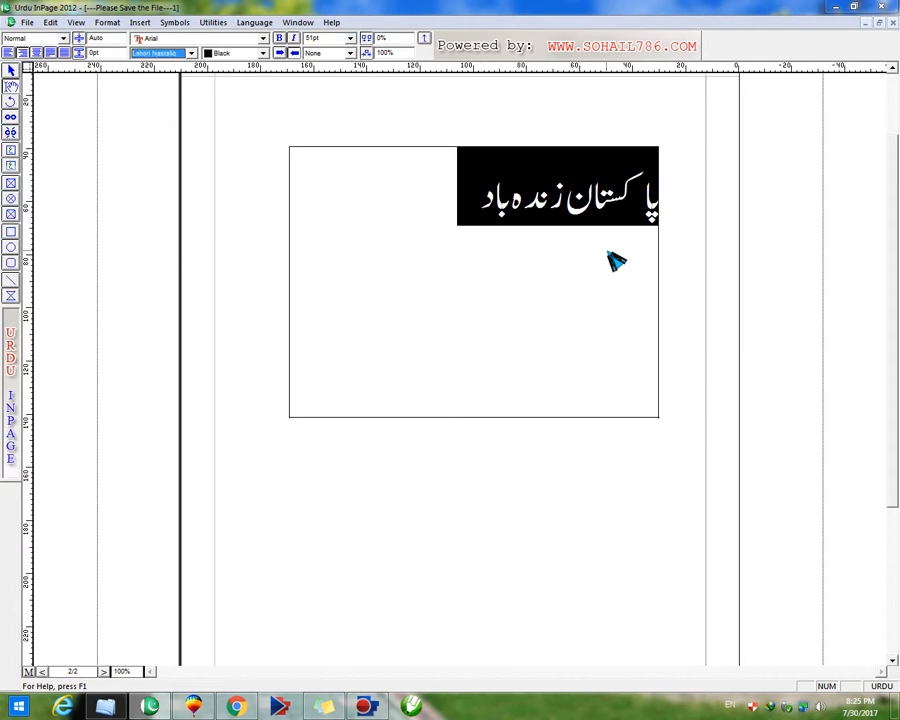
{"action": "key", "text": "Up"}
{"action": "key", "text": "Return"}
{"action": "key", "text": "F9"}
{"action": "key", "text": "Up"}
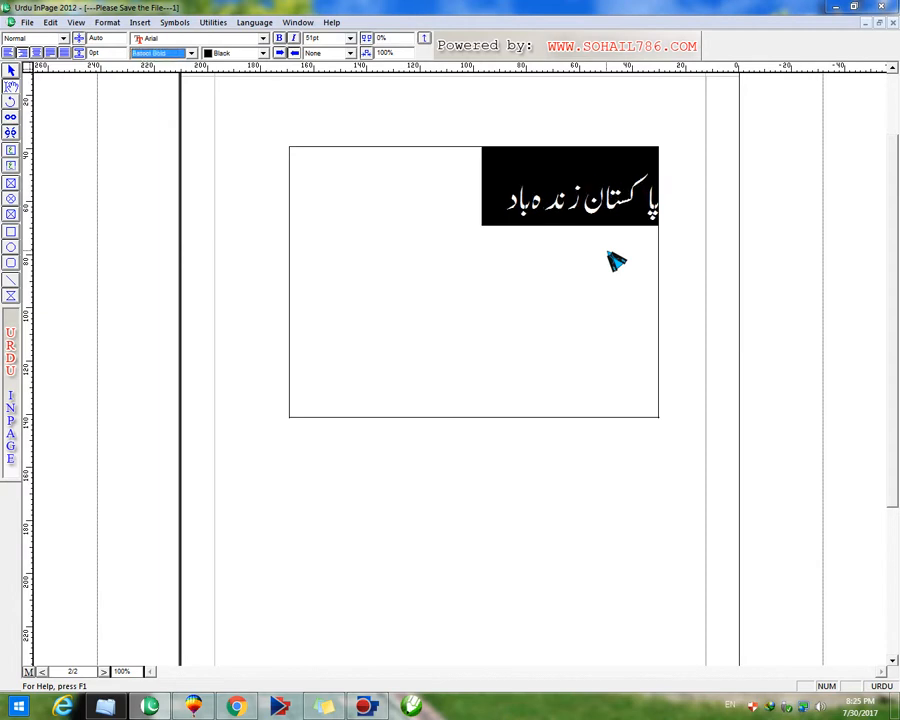
{"action": "key", "text": "Return"}
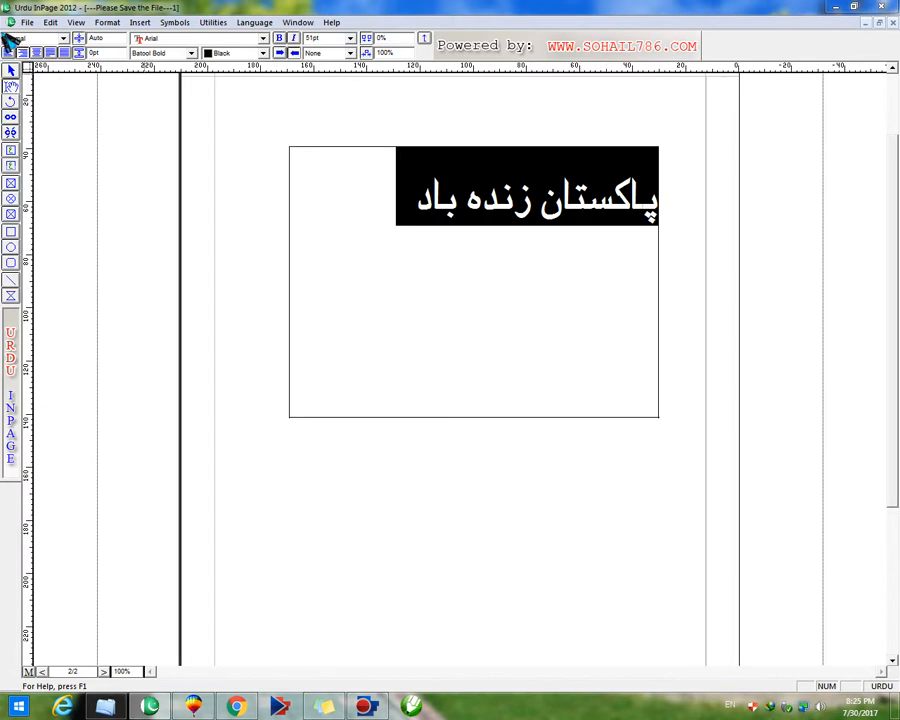
Set the selected phrase in the Dubai font
{"action": "key", "text": "F9"}
{"action": "key", "text": "Down"}
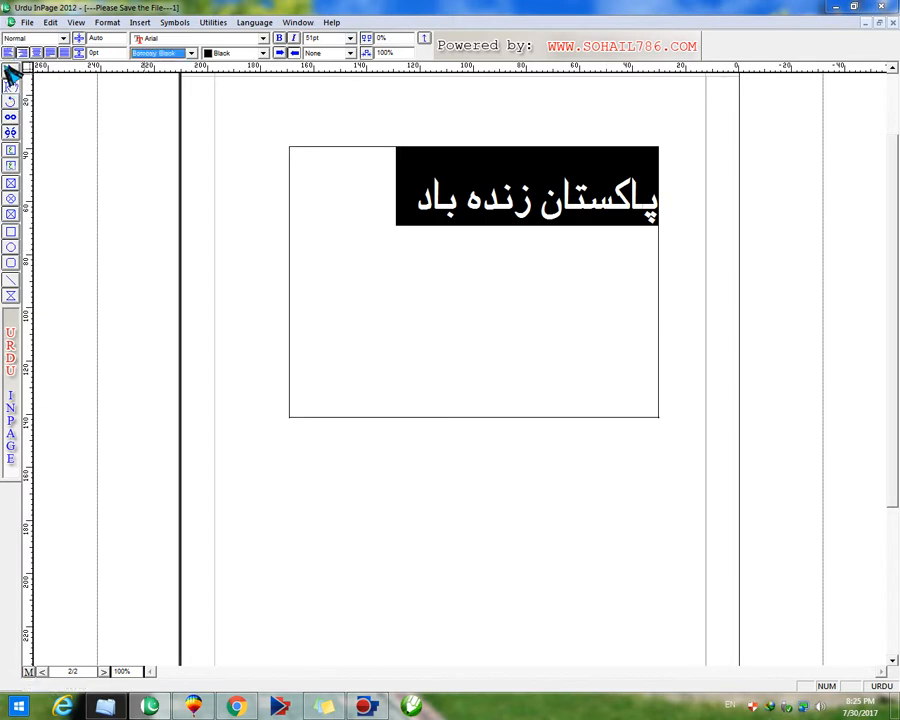
{"action": "key", "text": "Return"}
{"action": "key", "text": "Down"}
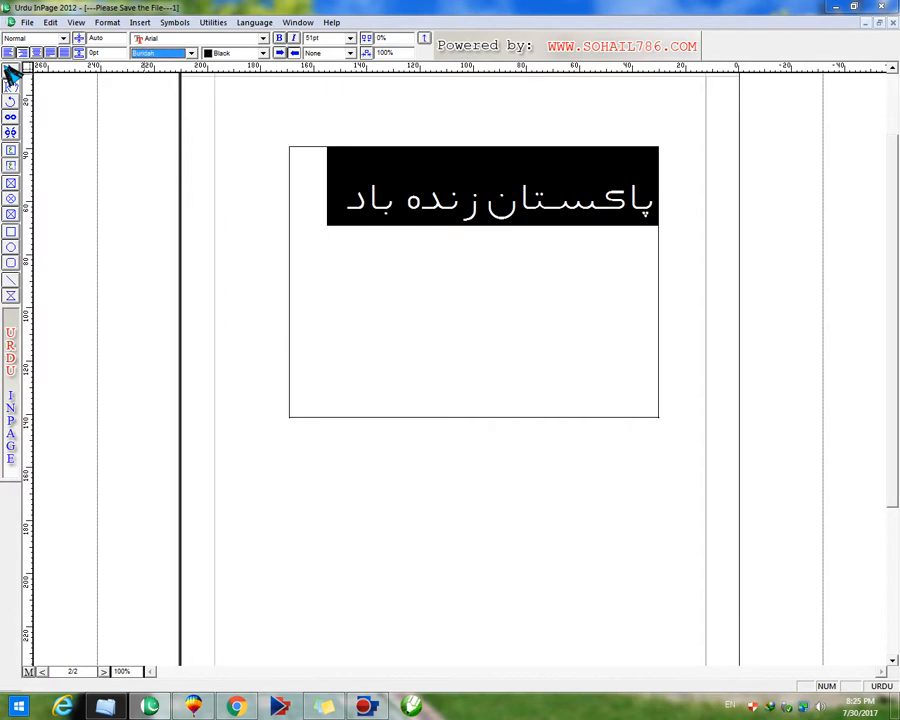
{"action": "key", "text": "Return"}
{"action": "key", "text": "Down"}
{"action": "key", "text": "Return"}
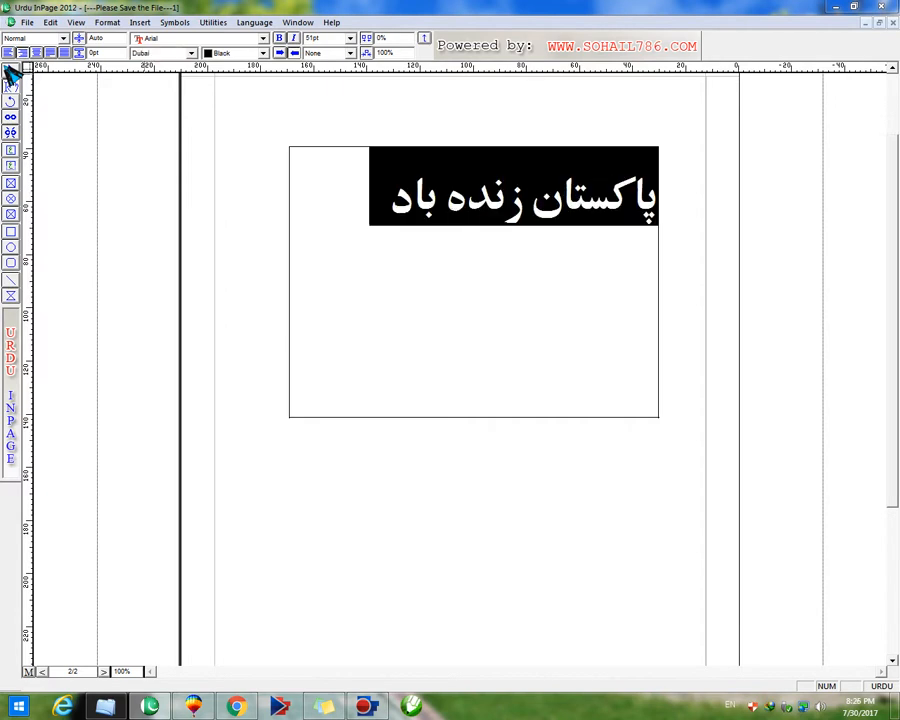
Copy the whole text box from InPage and paste it into the CorelDRAW 9 drawing
{"action": "left_click", "coordinate": [11, 71]}
{"action": "right_click", "coordinate": [422, 323]}
{"action": "left_click", "coordinate": [452, 384]}
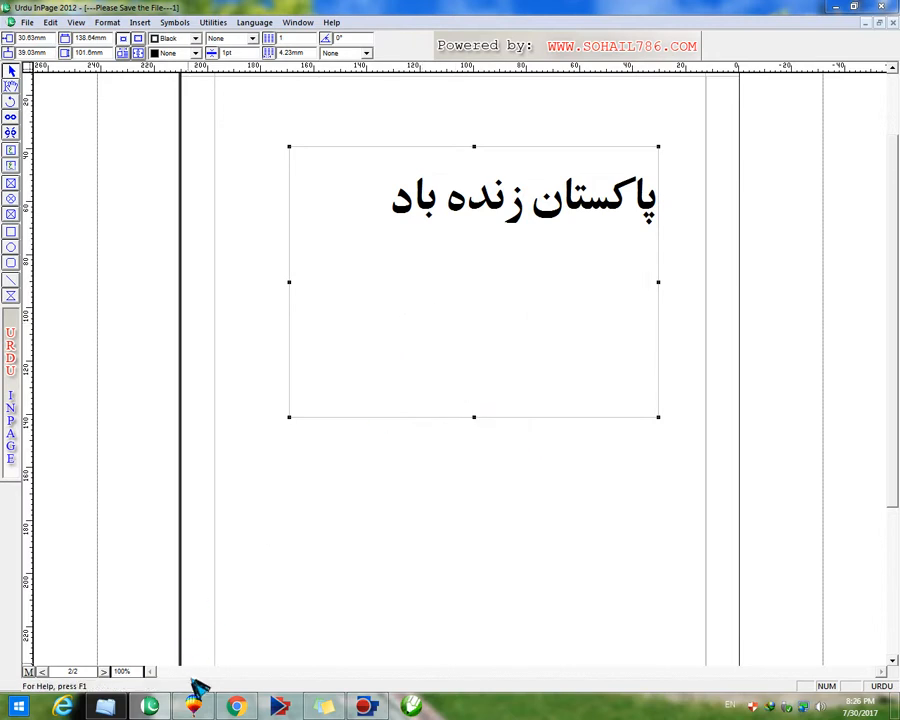
{"action": "key", "text": "alt+Tab"}
{"action": "key", "text": "ctrl+v"}
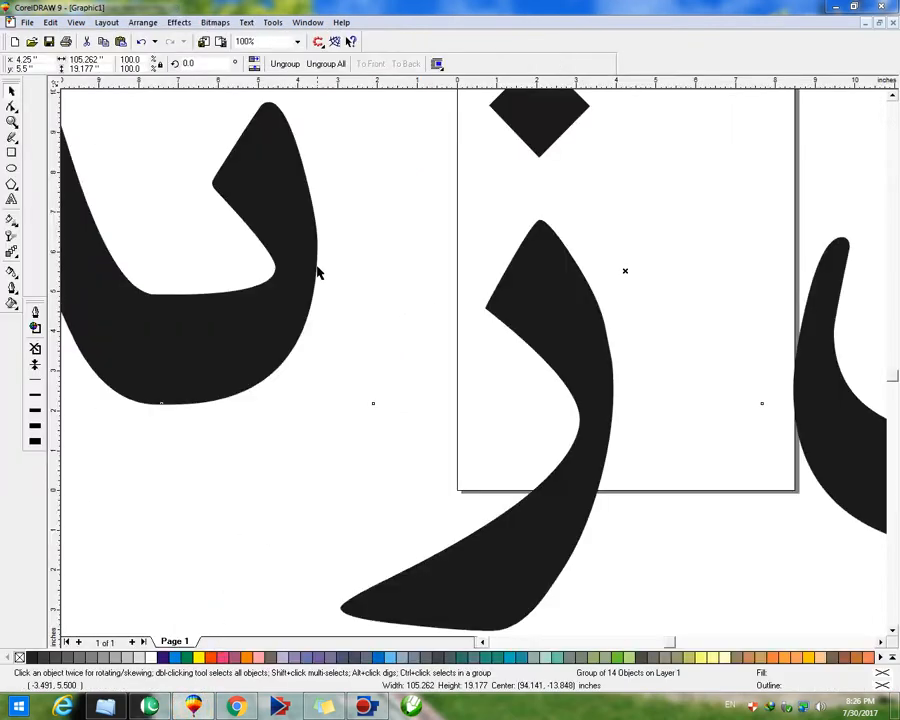
Scale the pasted phrase down proportionally to 4.21 by 0.767 inches, then deselect it
{"action": "key", "text": "F4"}
{"action": "double_click", "coordinate": [138, 60]}
{"action": "key", "text": "BackSpace"}
{"action": "key", "text": "Tab"}
{"action": "key", "text": "Return"}
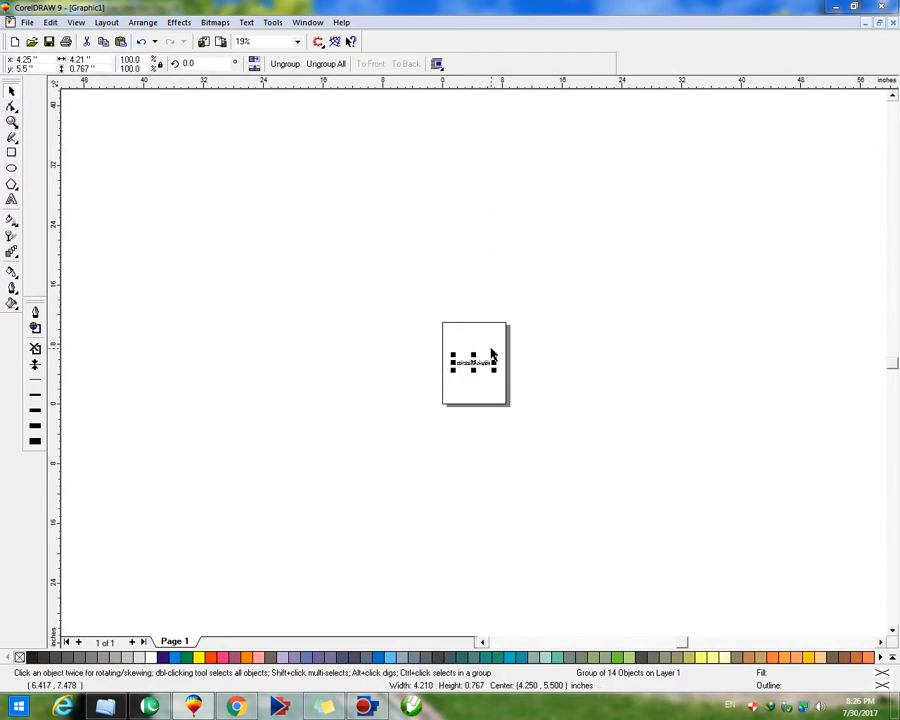
{"action": "key", "text": "shift+F2"}
{"action": "left_click", "coordinate": [221, 175]}
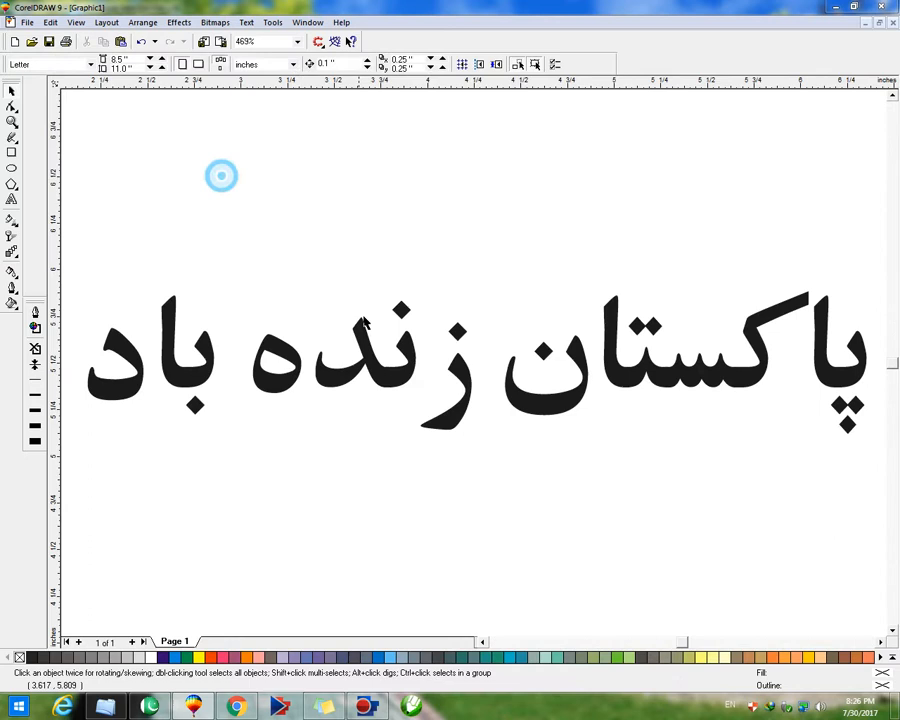
{"action": "left_click", "coordinate": [398, 385]}
{"action": "left_click", "coordinate": [346, 480]}
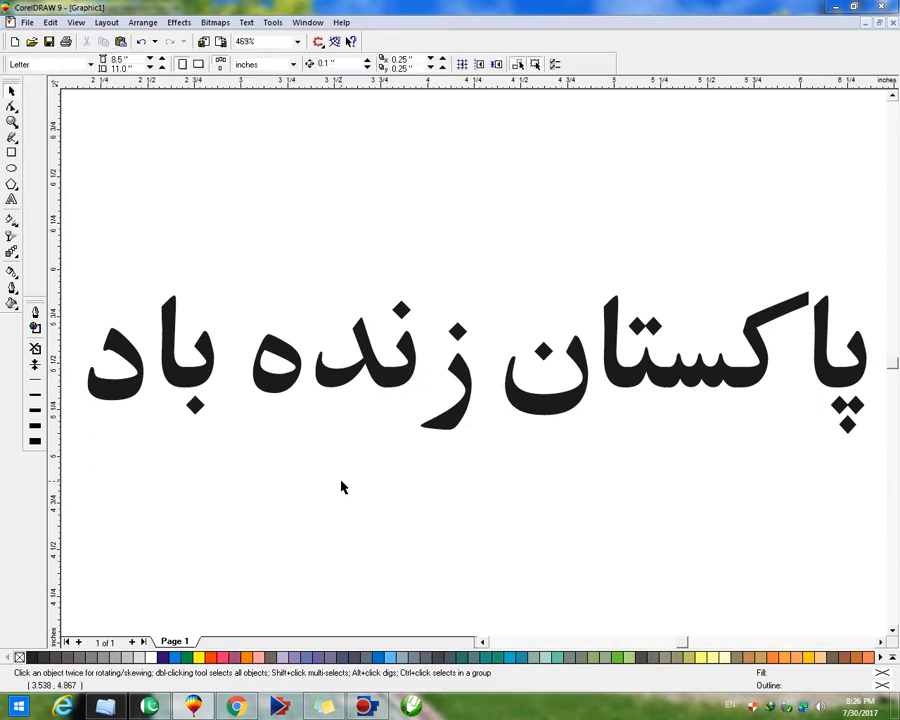
Add an artistic text note above the Urdu phrase reading "1 Copy of the text"
{"action": "left_click", "coordinate": [12, 199]}
{"action": "left_click", "coordinate": [272, 198]}
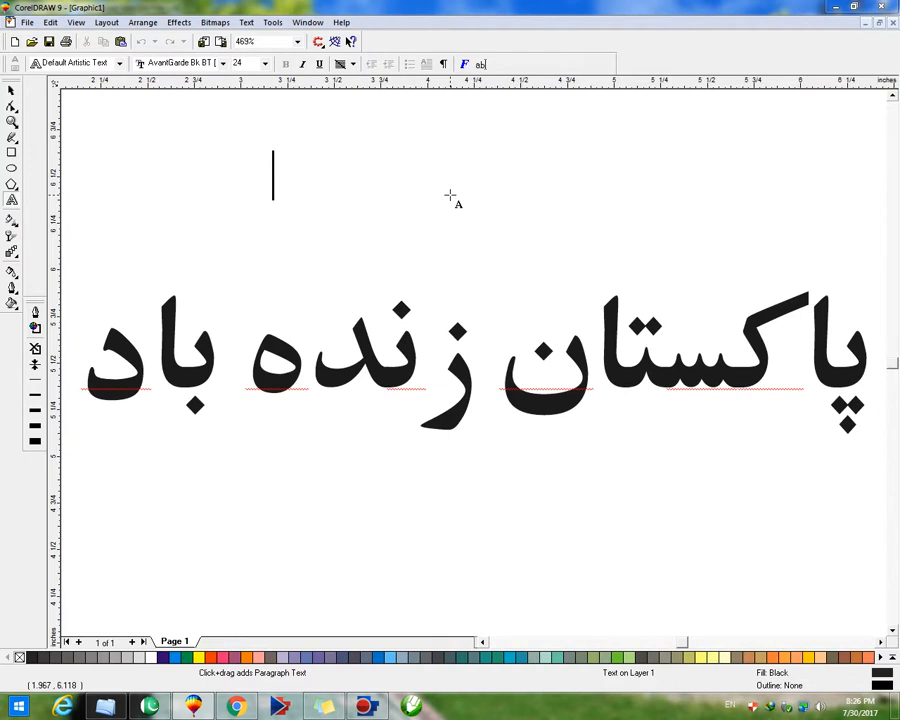
{"action": "type", "text": "1 Co"}
{"action": "type", "text": "p"}
{"action": "key", "text": "BackSpace"}
{"action": "type", "text": "opt"}
{"action": "key", "text": "BackSpace"}
{"action": "type", "text": "y of the text"}
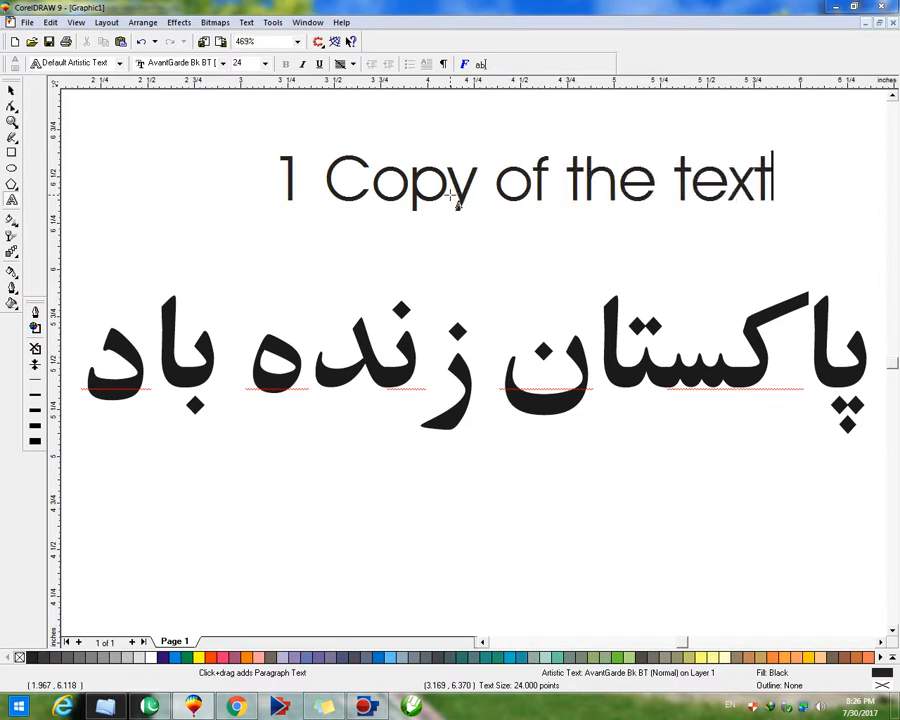
Add a second line to the note reading "cntrl c and cntrl v"
{"action": "key", "text": "Return"}
{"action": "type", "text": "cnr"}
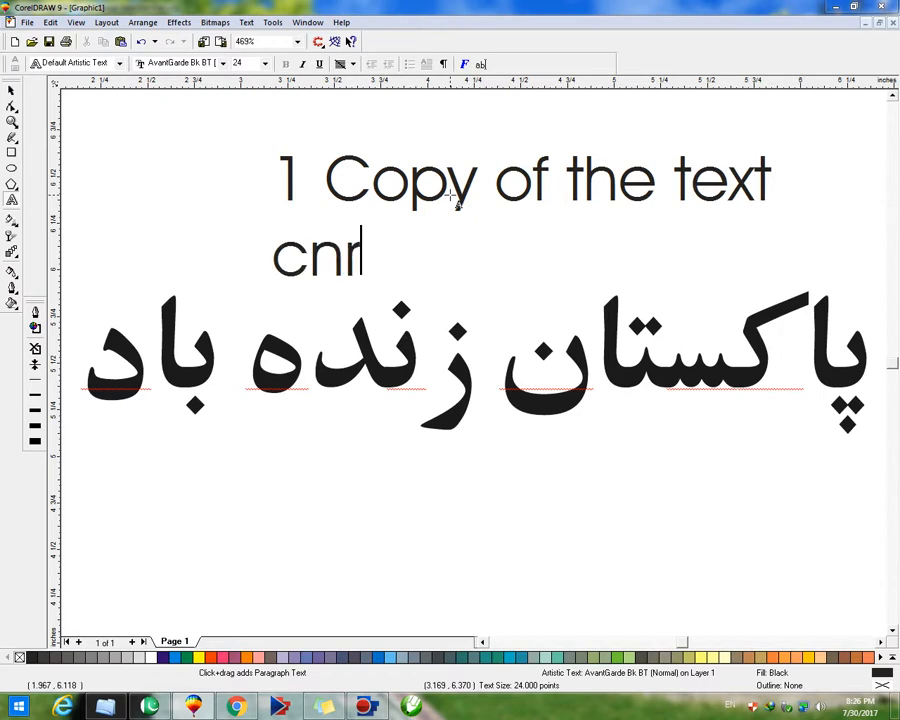
{"action": "key", "text": "BackSpace"}
{"action": "type", "text": "trl"}
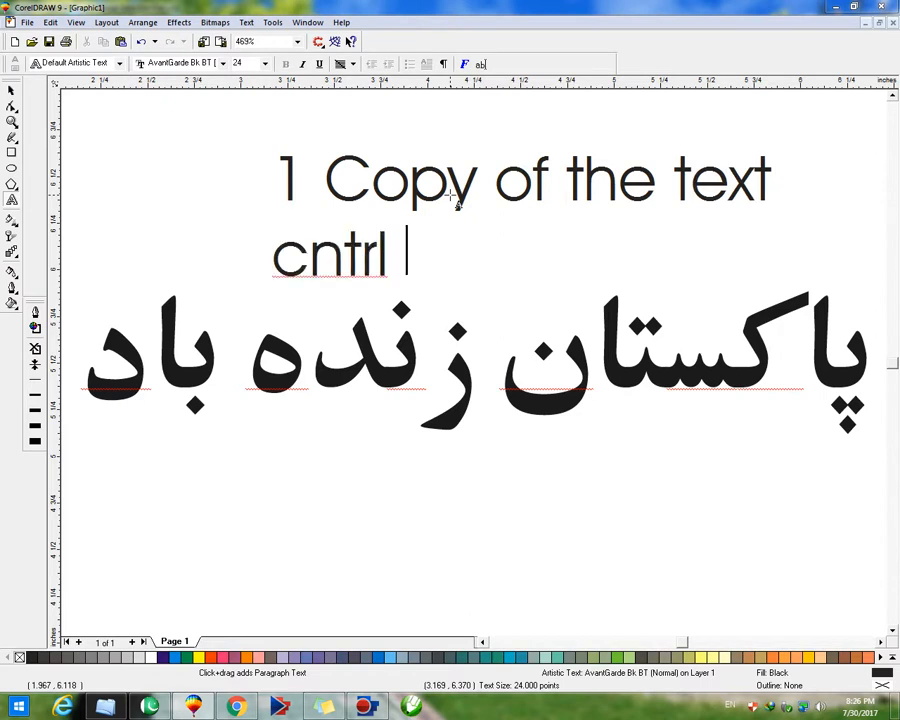
{"action": "type", "text": " c and "}
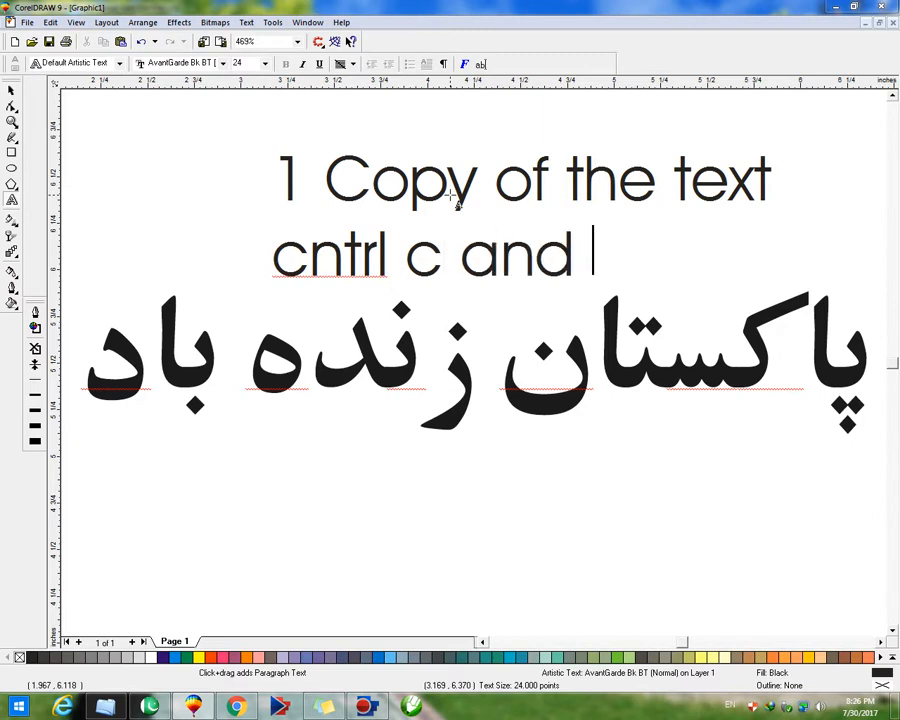
{"action": "type", "text": "cntrl"}
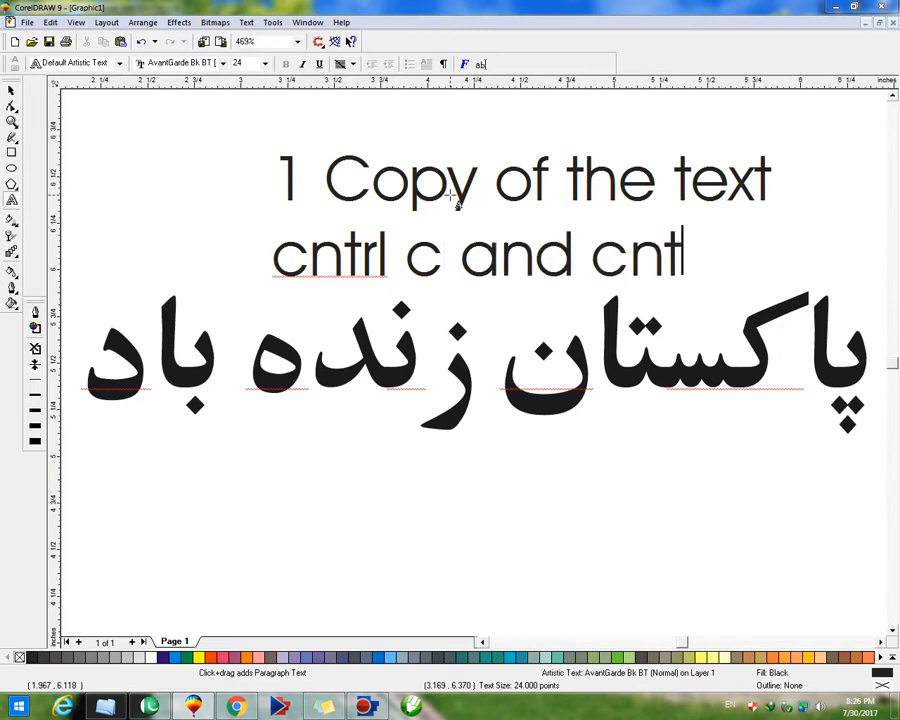
{"action": "type", "text": " v"}
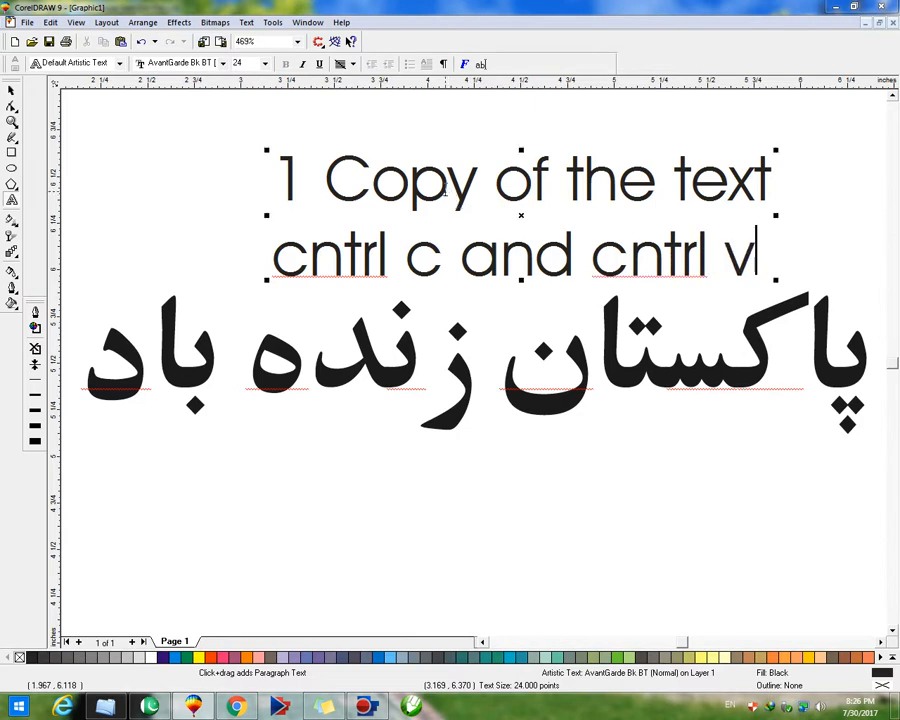
Add a third line reading "lets see" and move the note up clear of the Urdu phrase
{"action": "key", "text": "Return"}
{"action": "type", "text": "le"}
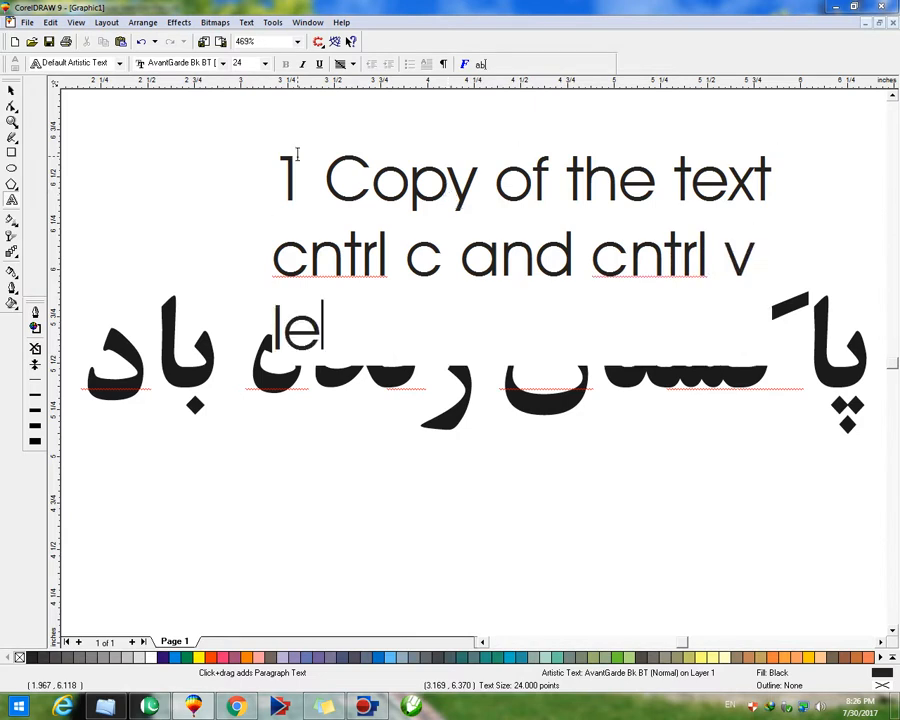
{"action": "type", "text": "ts see"}
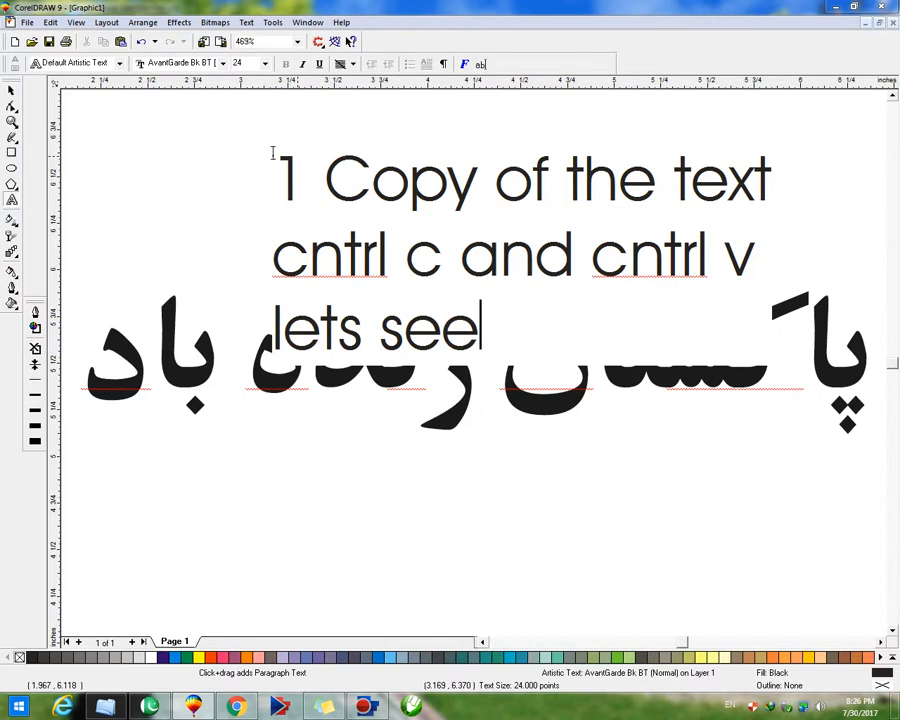
{"action": "left_click", "coordinate": [12, 90]}
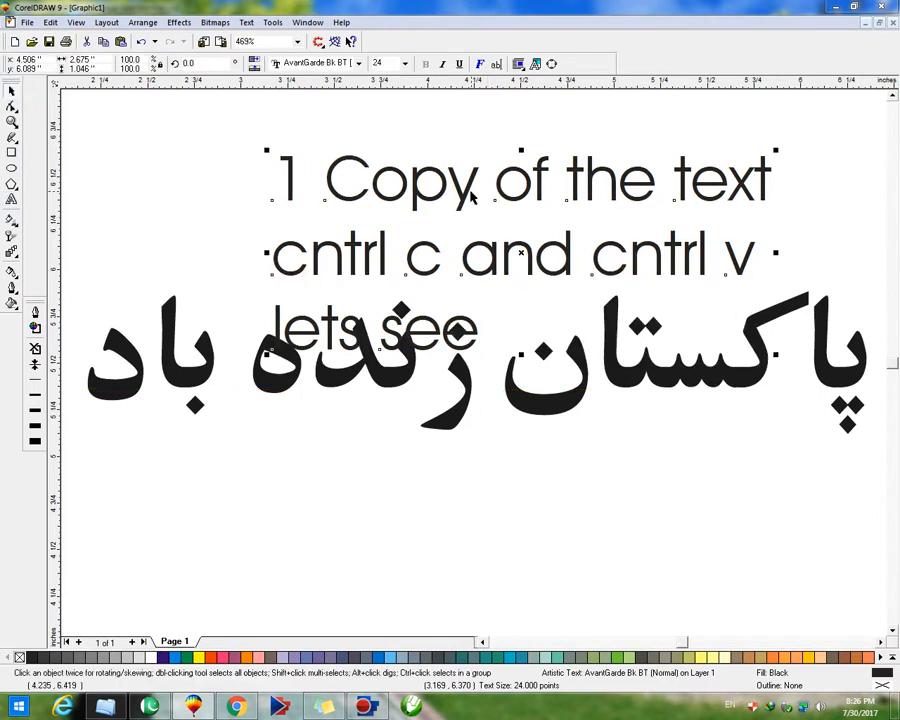
{"action": "left_click_drag", "start_coordinate": [462, 187], "coordinate": [462, 112]}
Duplicate the Urdu phrase and place the copy about 0.6 inches directly below the original
{"action": "left_click", "coordinate": [527, 400]}
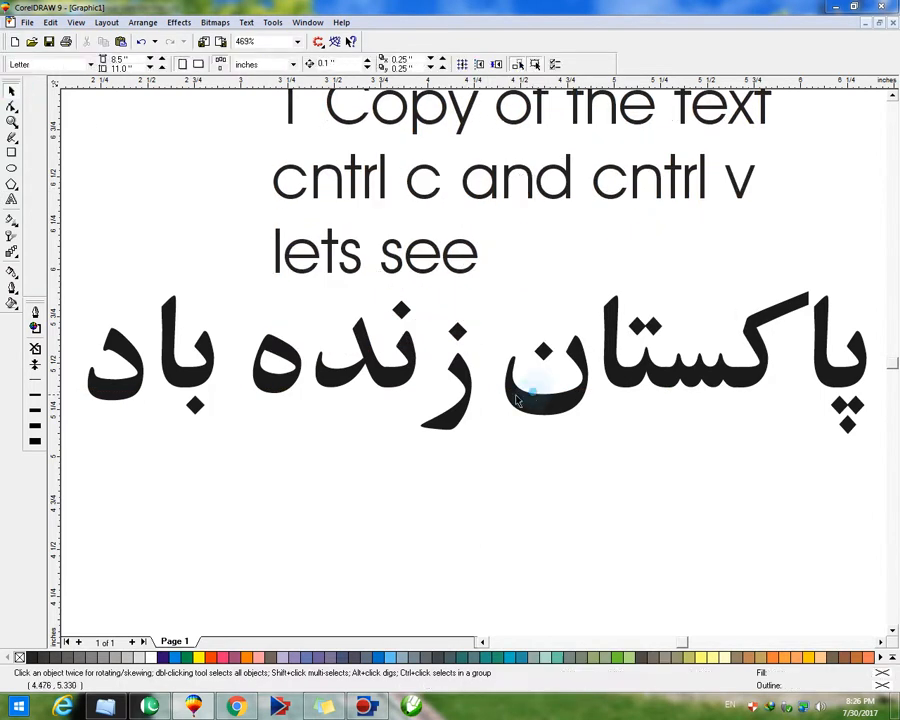
{"action": "left_click", "coordinate": [527, 400]}
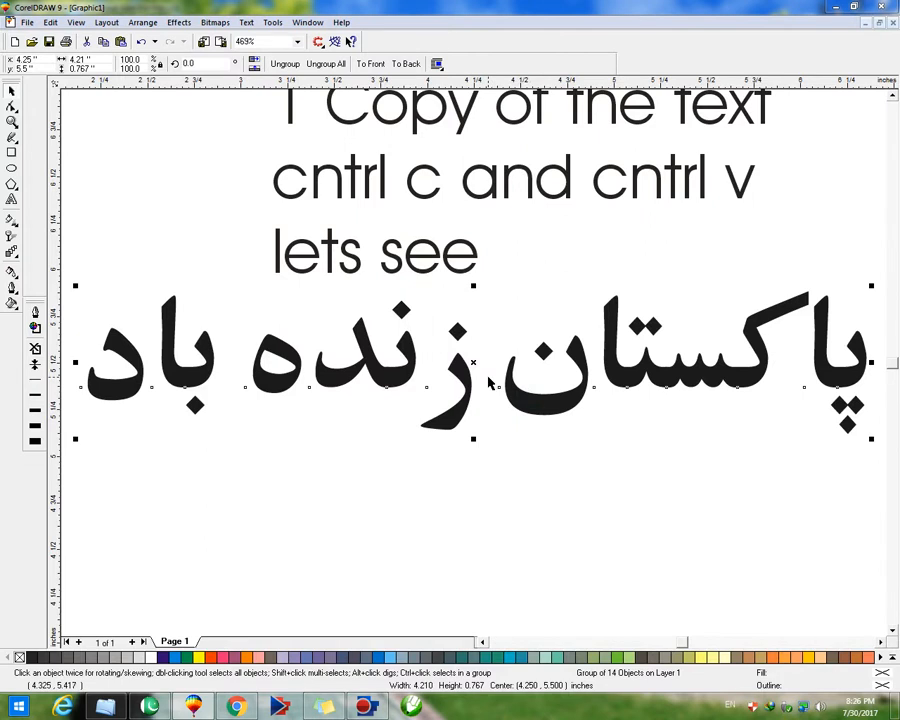
{"action": "key", "text": "ctrl+c"}
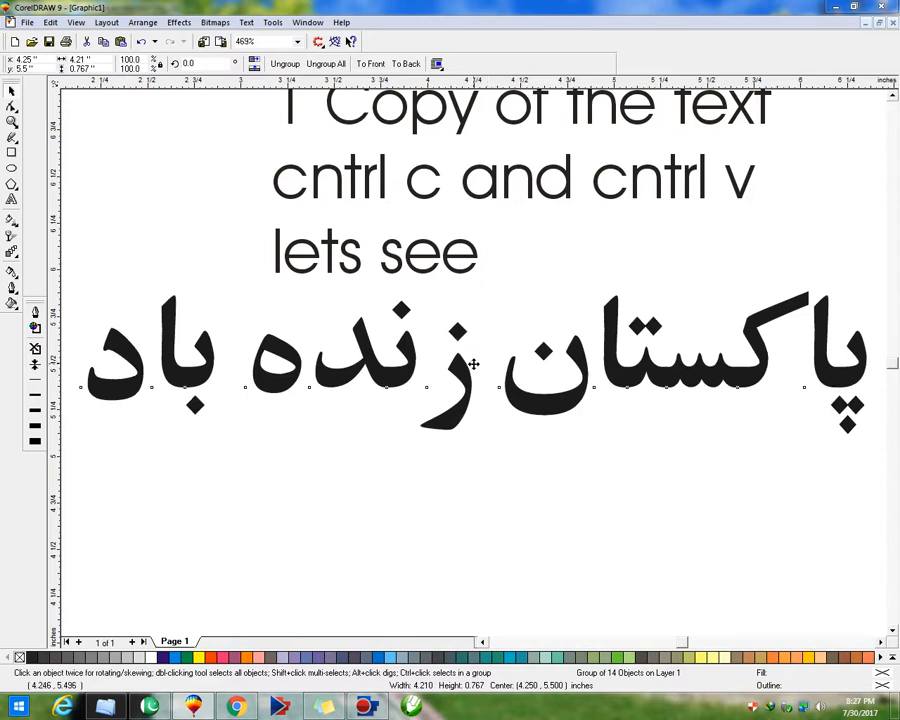
{"action": "left_click_drag", "start_coordinate": [474, 365], "coordinate": [470, 477]}
Colour the upper phrase dark purple and give it an 8-point outline with round corners and caps, placed behind the fill and scaled with the image
{"action": "left_click", "coordinate": [466, 372]}
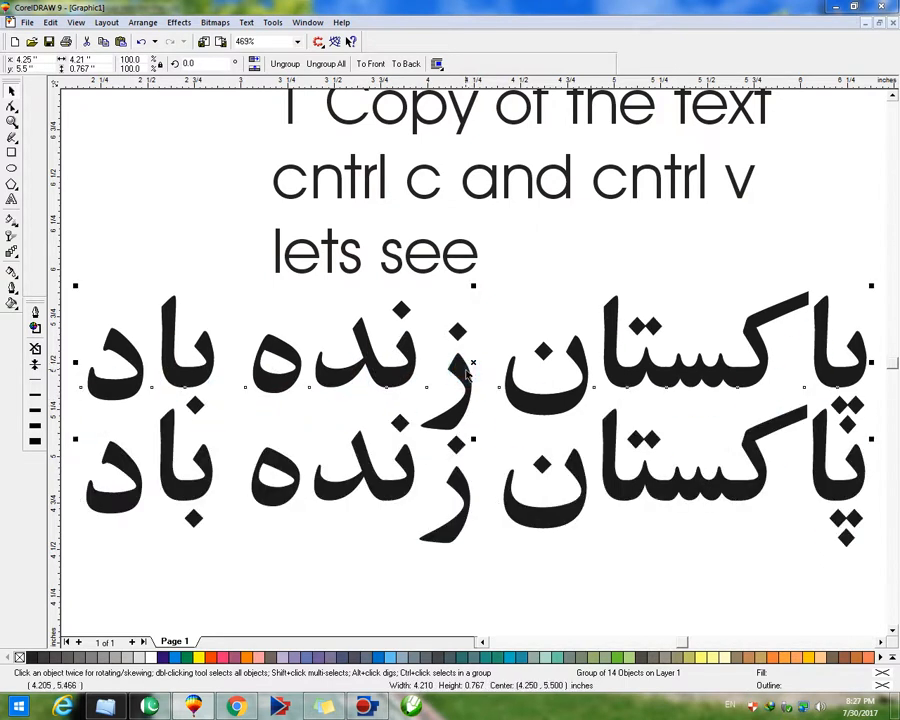
{"action": "left_click", "coordinate": [161, 657]}
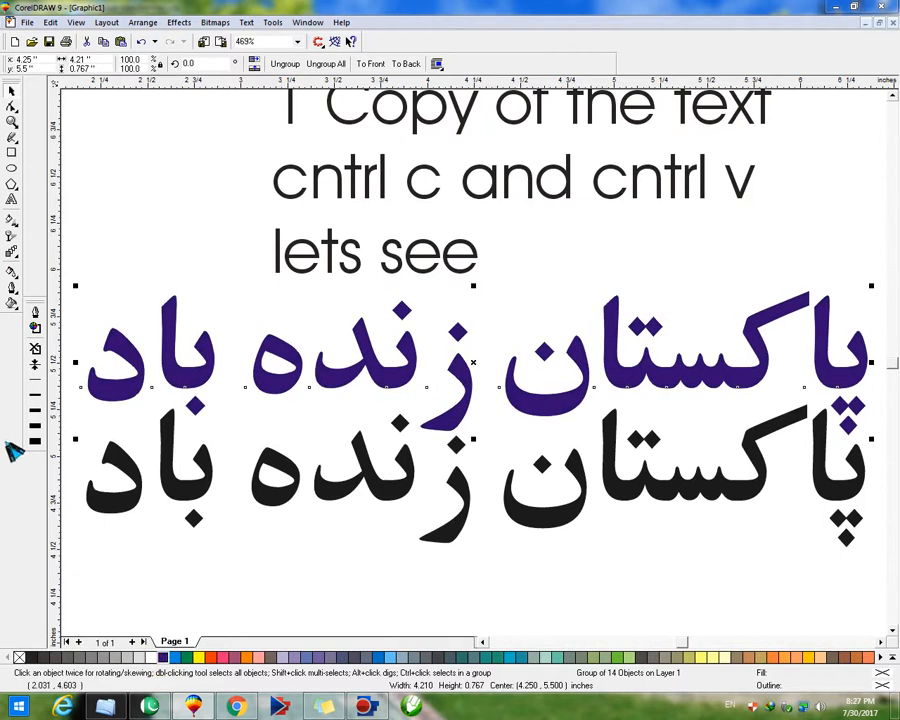
{"action": "left_click", "coordinate": [38, 318]}
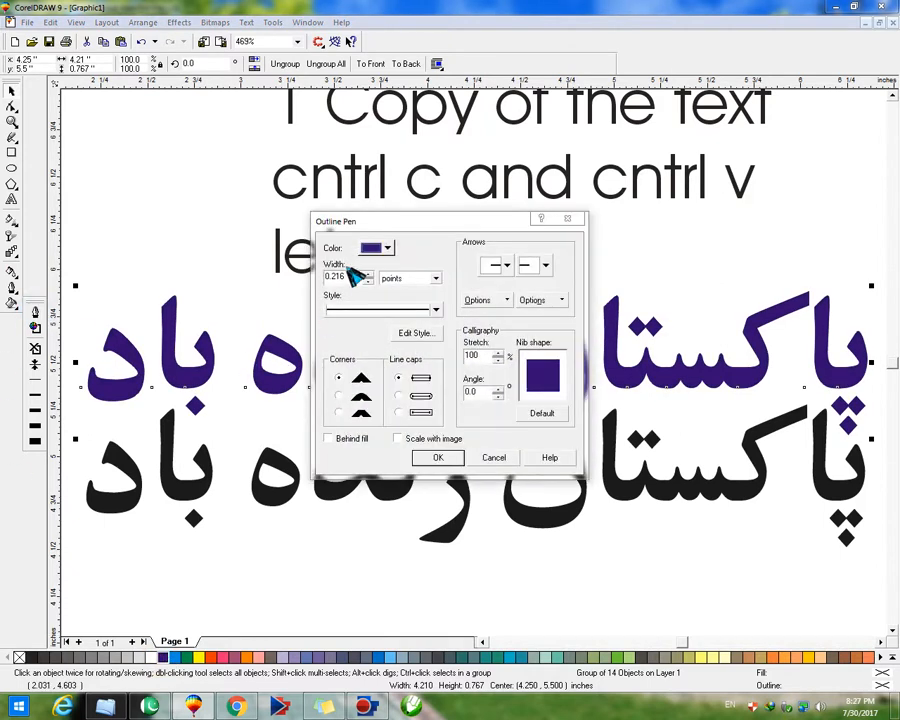
{"action": "left_click_drag", "start_coordinate": [351, 280], "coordinate": [315, 291]}
{"action": "key", "text": "BackSpace"}
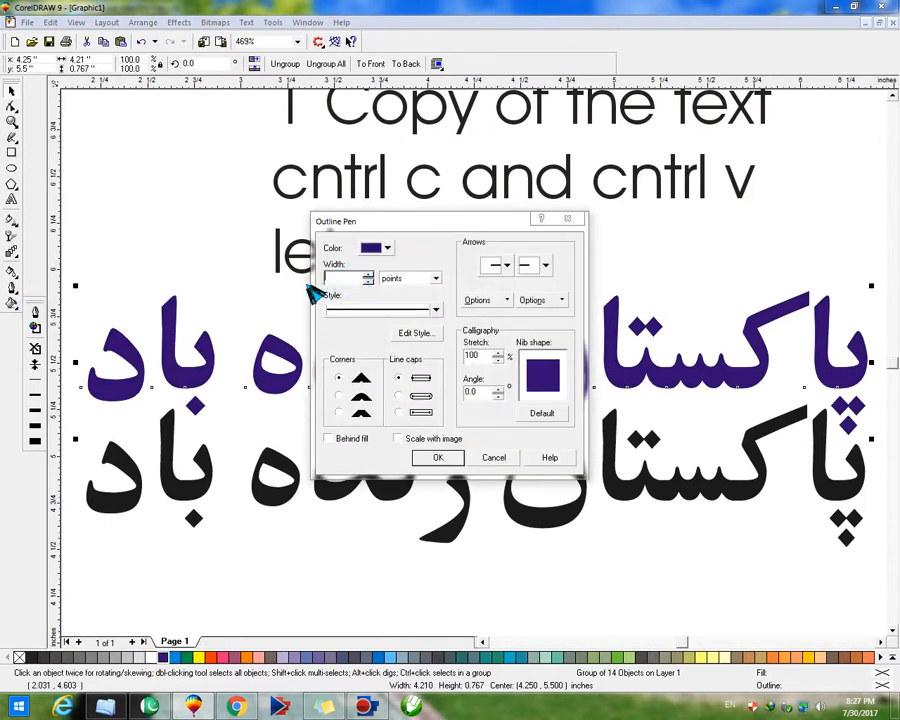
{"action": "left_click", "coordinate": [338, 397]}
{"action": "left_click", "coordinate": [398, 395]}
{"action": "left_click", "coordinate": [388, 438]}
{"action": "key", "text": "Return"}
{"action": "key", "text": "F12"}
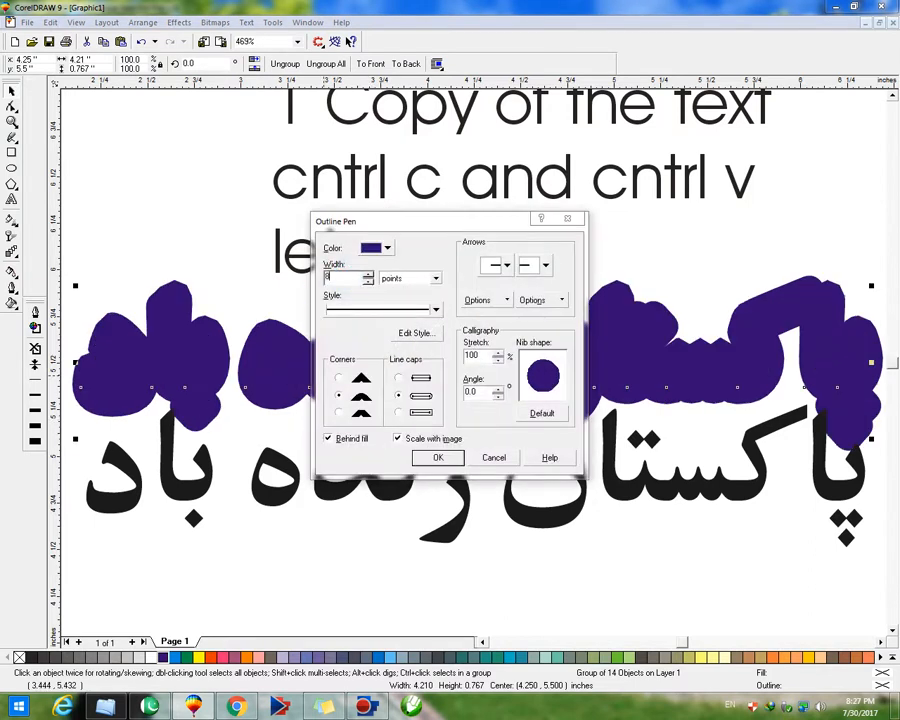
{"action": "key", "text": "Return"}
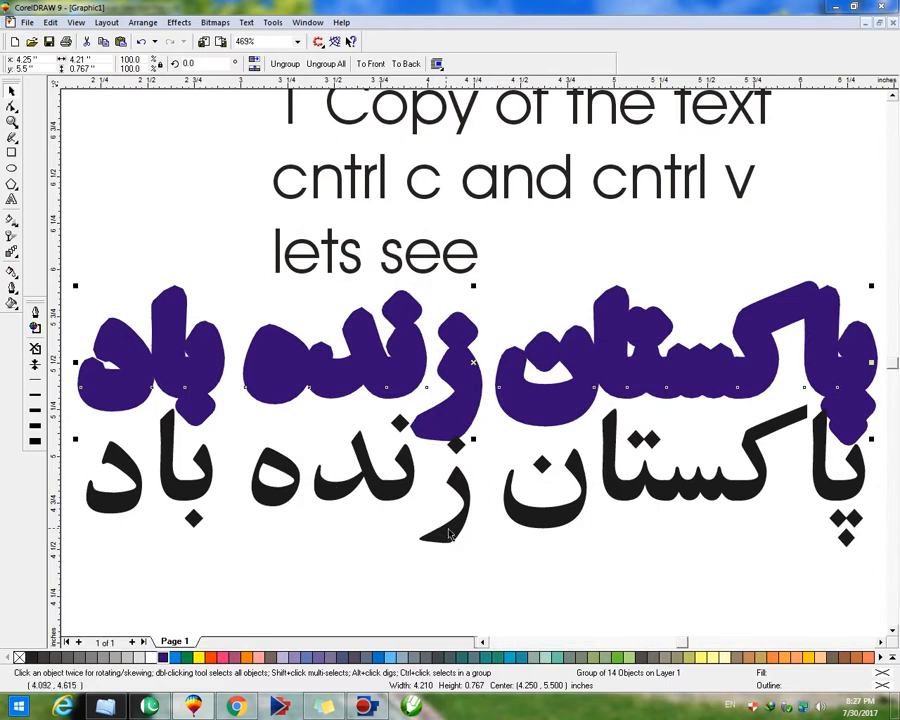
Fill the lower copy of the phrase with light blue
{"action": "left_click", "coordinate": [443, 532]}
{"action": "left_click", "coordinate": [380, 658]}
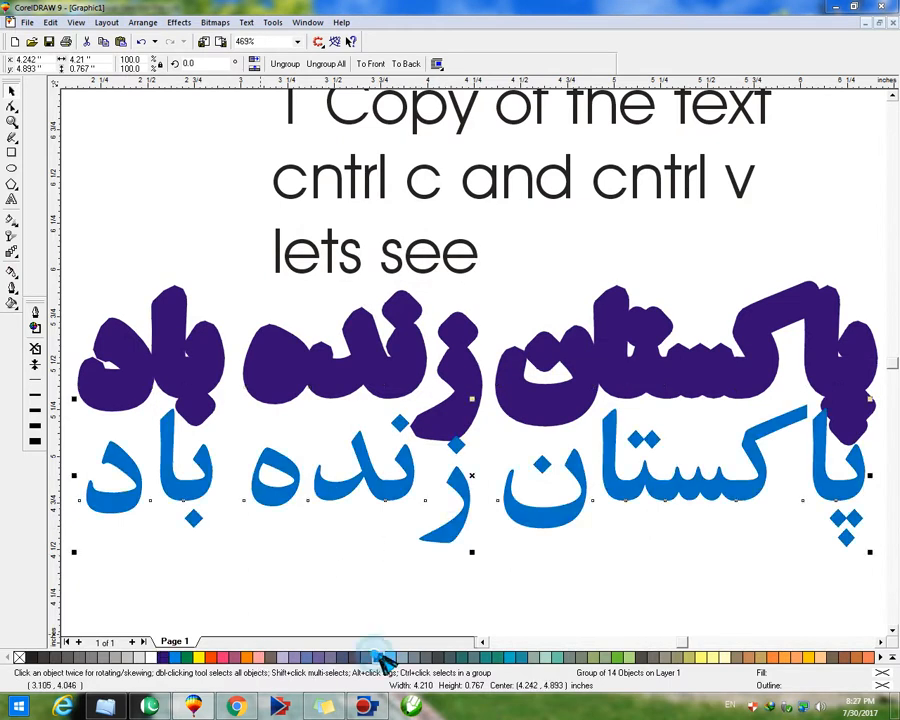
{"action": "left_click", "coordinate": [390, 658]}
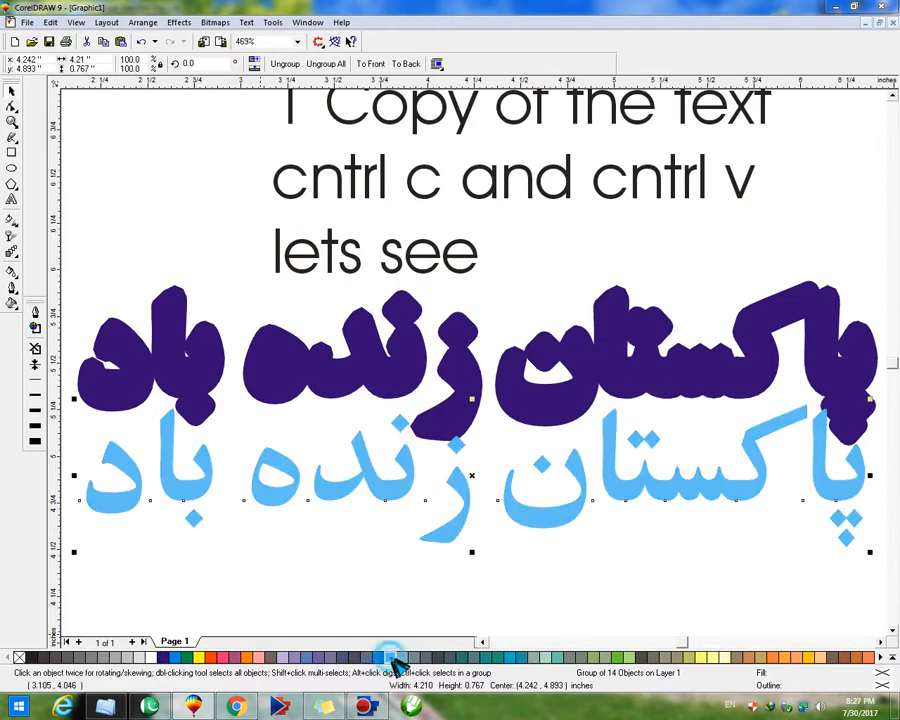
Align the light blue copy vertically with the outlined purple phrase so it lies centred on top of it
{"action": "left_click", "coordinate": [464, 387], "text": "shift"}
{"action": "key", "text": "e"}
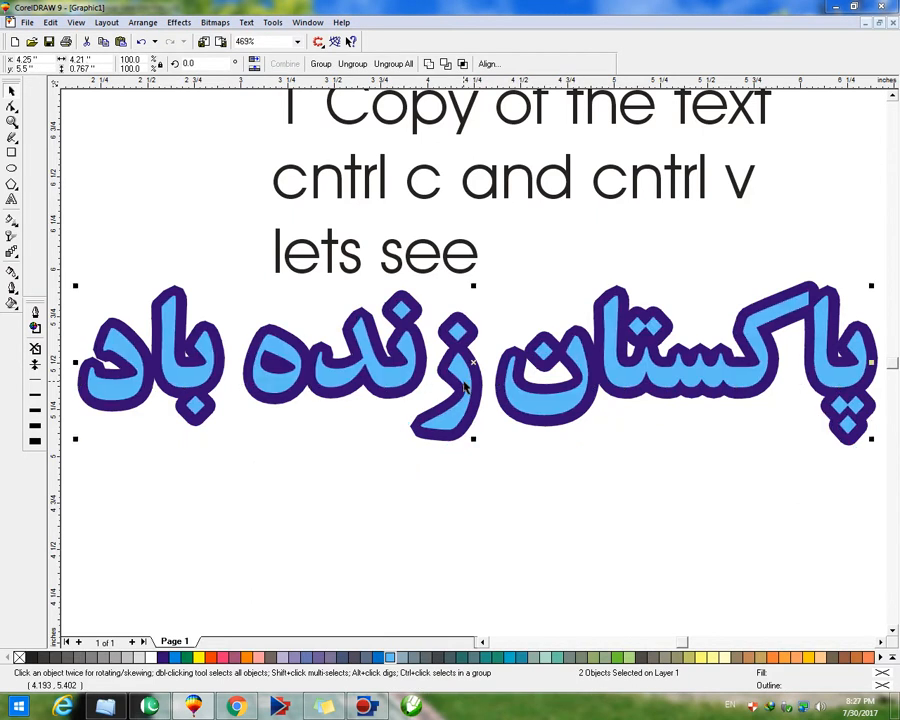
{"action": "left_click", "coordinate": [540, 552]}
{"action": "key", "text": "F4"}
{"action": "left_click", "coordinate": [494, 524]}
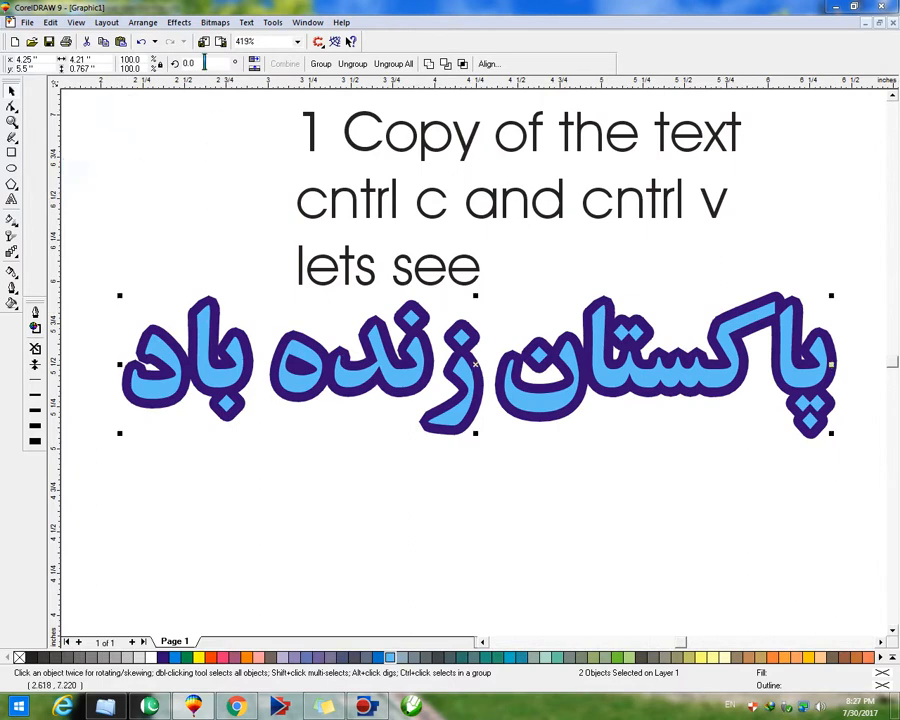
{"action": "left_click", "coordinate": [201, 137]}
{"action": "key", "text": "ctrl+v"}
{"action": "left_click", "coordinate": [342, 136]}
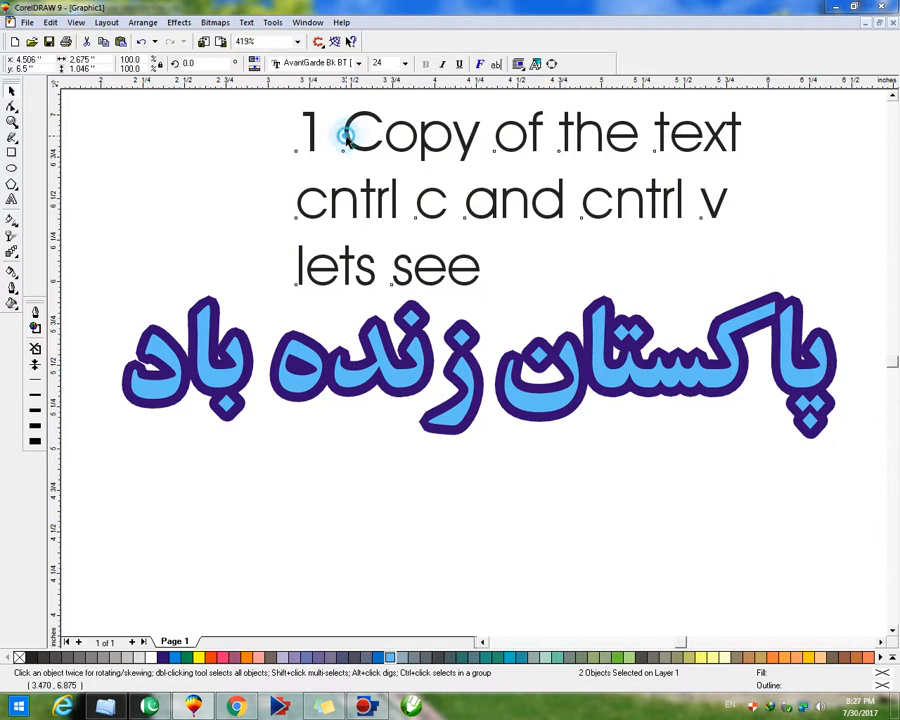
{"action": "key", "text": "Delete"}
{"action": "left_click_drag", "start_coordinate": [94, 190], "coordinate": [146, 275]}
{"action": "key", "text": "ctrl+z"}
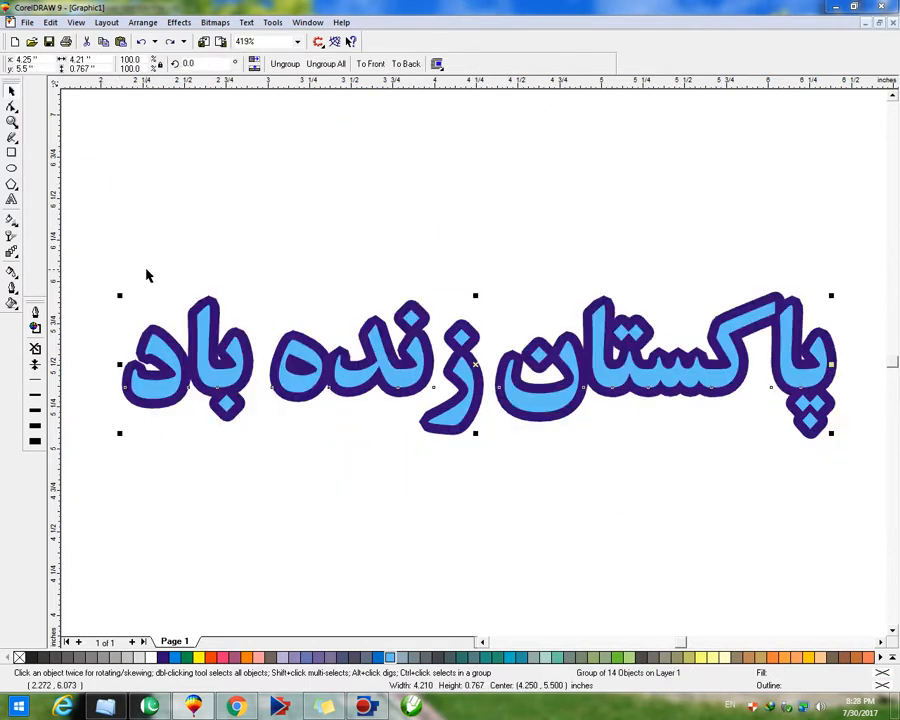
{"action": "key", "text": "ctrl+z"}
{"action": "key", "text": "ctrl+z"}
{"action": "key", "text": "ctrl+z"}
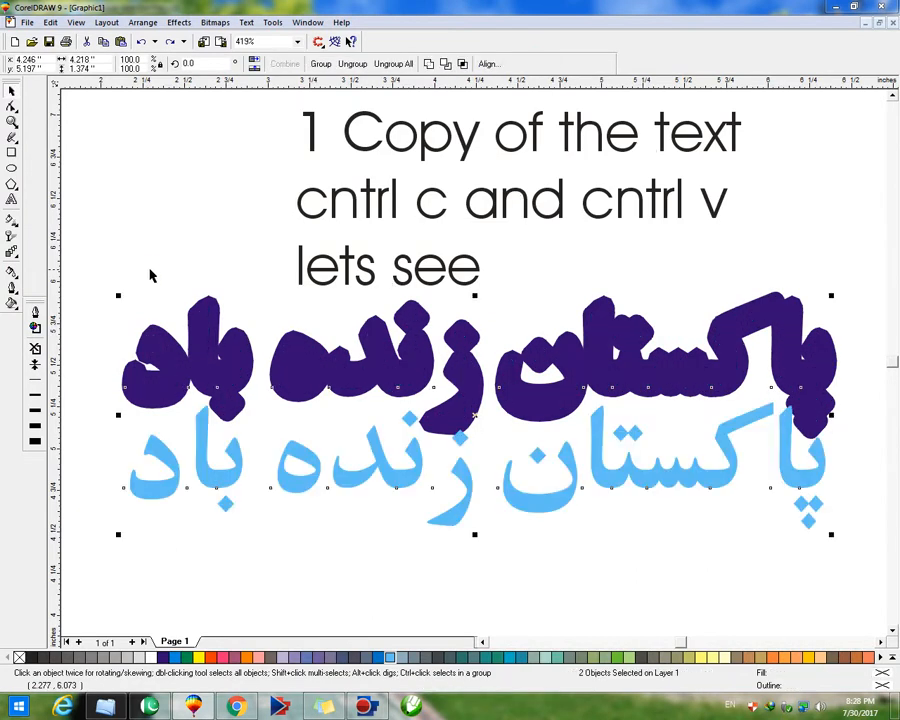
{"action": "left_click", "coordinate": [390, 365]}
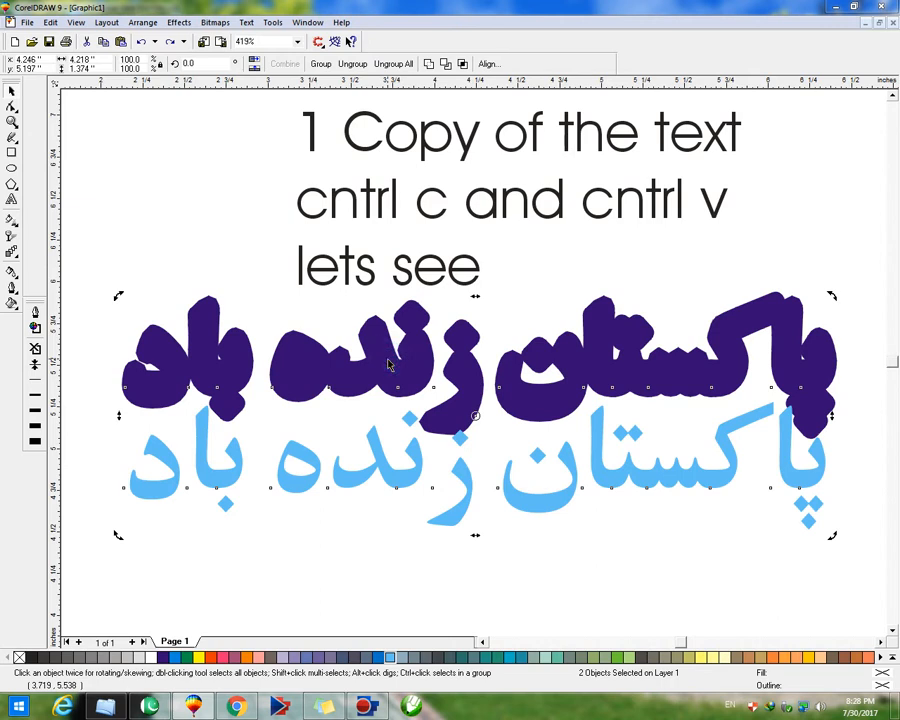
{"action": "key", "text": "ctrl+shift+z"}
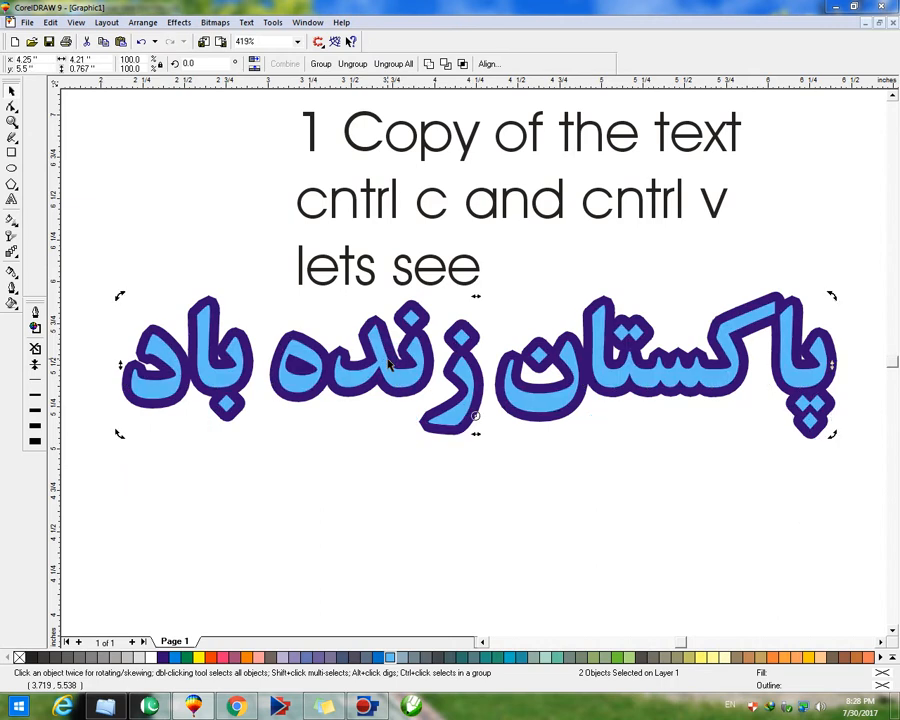
Move the stacked phrases slightly down and convert them to a 600 dpi CMYK Color (32-bit) bitmap with anti-aliasing and transparent background
{"action": "left_click", "coordinate": [392, 375]}
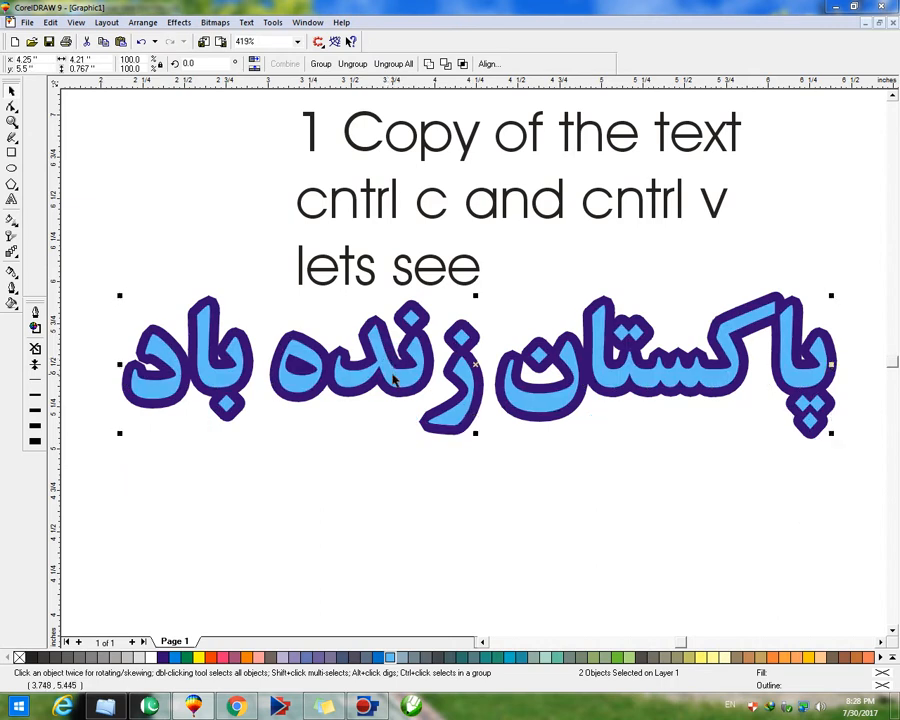
{"action": "left_click_drag", "start_coordinate": [394, 378], "coordinate": [380, 266]}
{"action": "left_click", "coordinate": [216, 24]}
{"action": "left_click", "coordinate": [240, 35]}
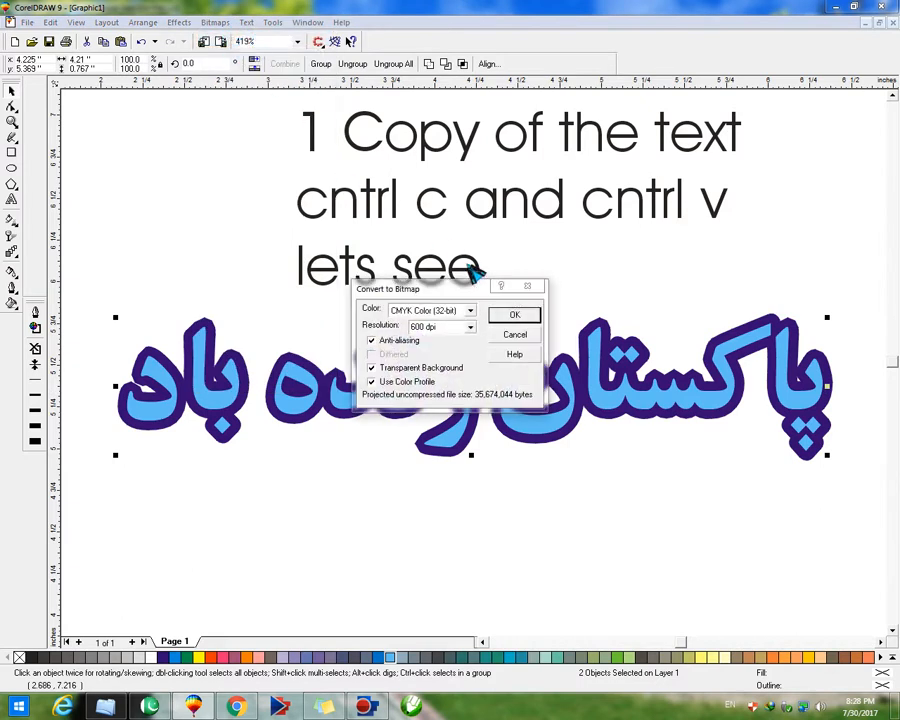
{"action": "left_click", "coordinate": [510, 315]}
{"action": "left_click", "coordinate": [503, 379]}
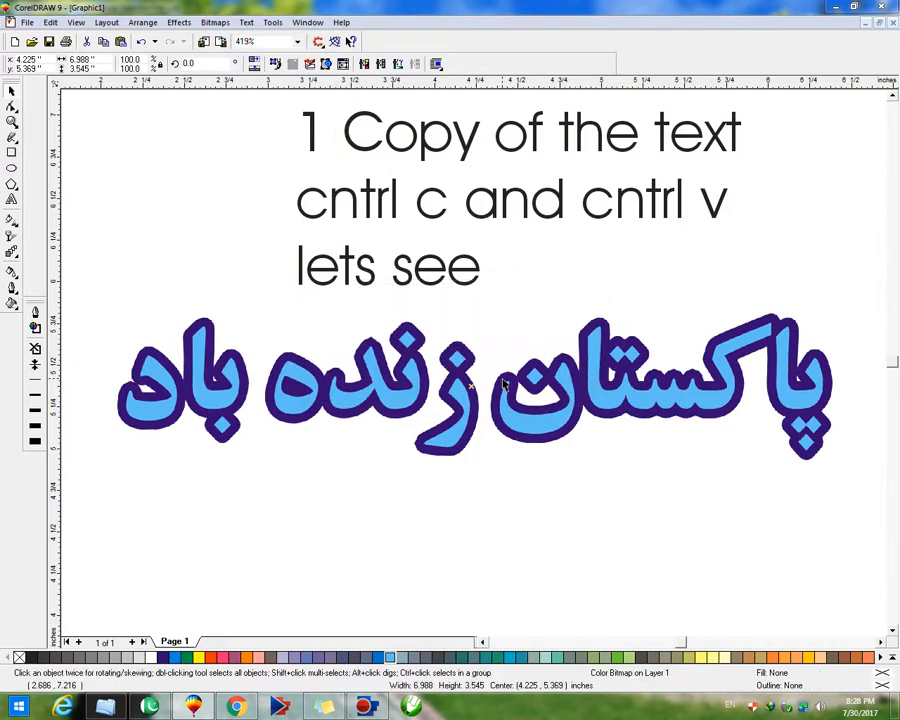
Open the phrase bitmap for editing in Corel PHOTO-PAINT 9
{"action": "left_click", "coordinate": [280, 65]}
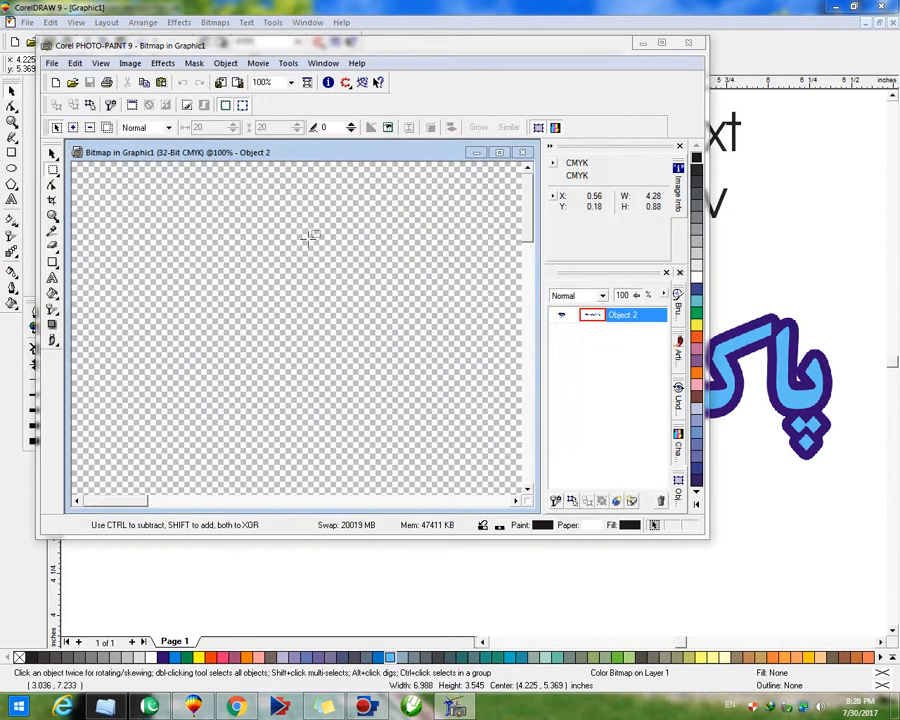
{"action": "key", "text": "F3"}
{"action": "key", "text": "F3"}
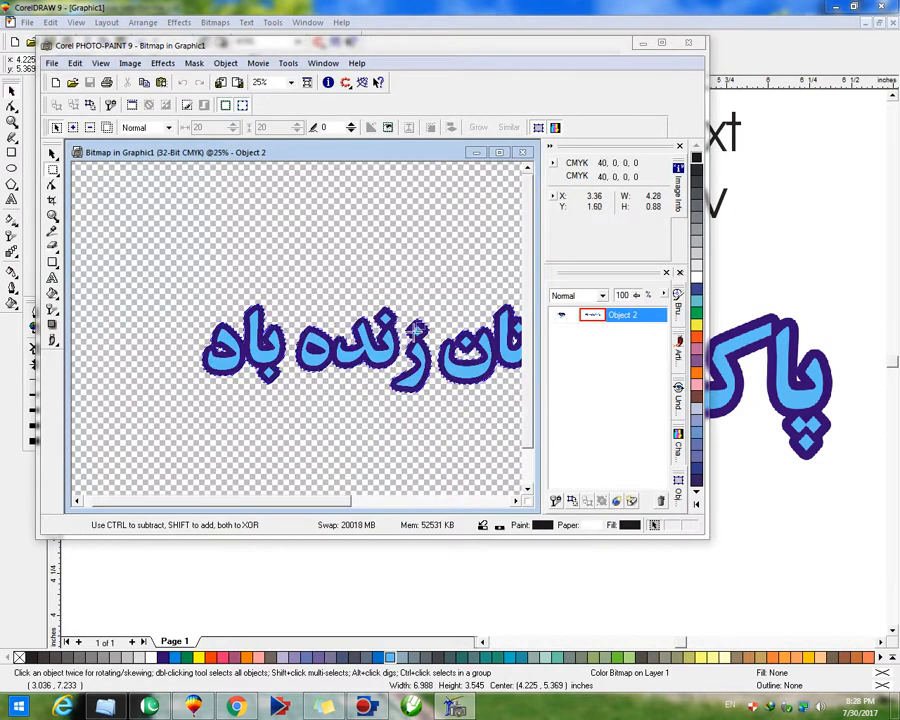
{"action": "left_click_drag", "start_coordinate": [322, 501], "coordinate": [380, 501]}
{"action": "scroll", "coordinate": [304, 383], "scroll_direction": "up", "scroll_amount": 1}
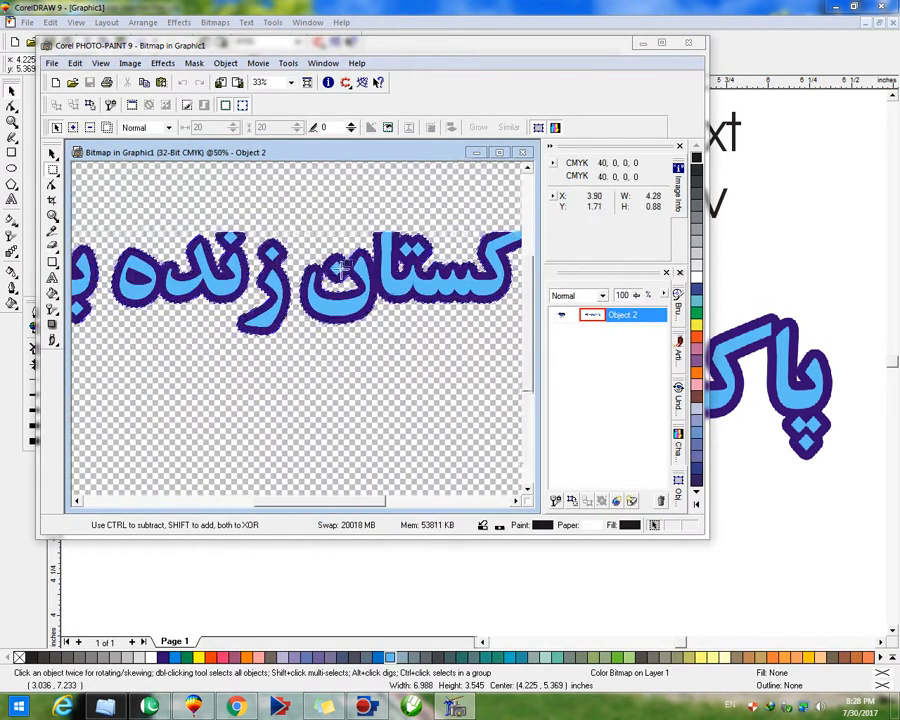
{"action": "scroll", "coordinate": [341, 269], "scroll_direction": "up", "scroll_amount": 2}
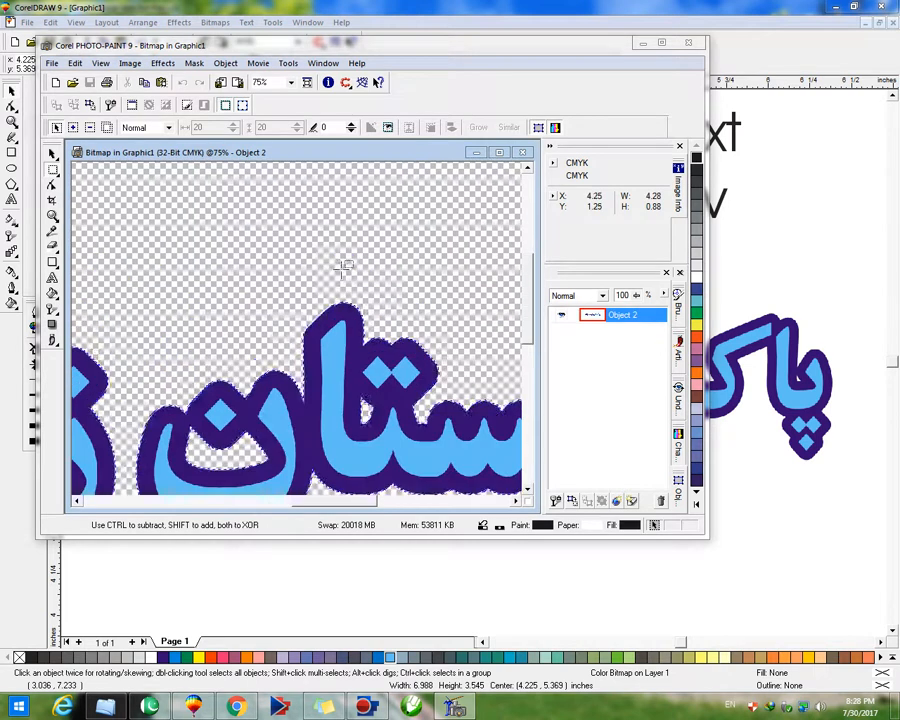
Start the Plastic texture effect on the phrase with Depth 28 and Smoothness 60
{"action": "left_click", "coordinate": [162, 65]}
{"action": "mouse_move", "coordinate": [187, 274]}
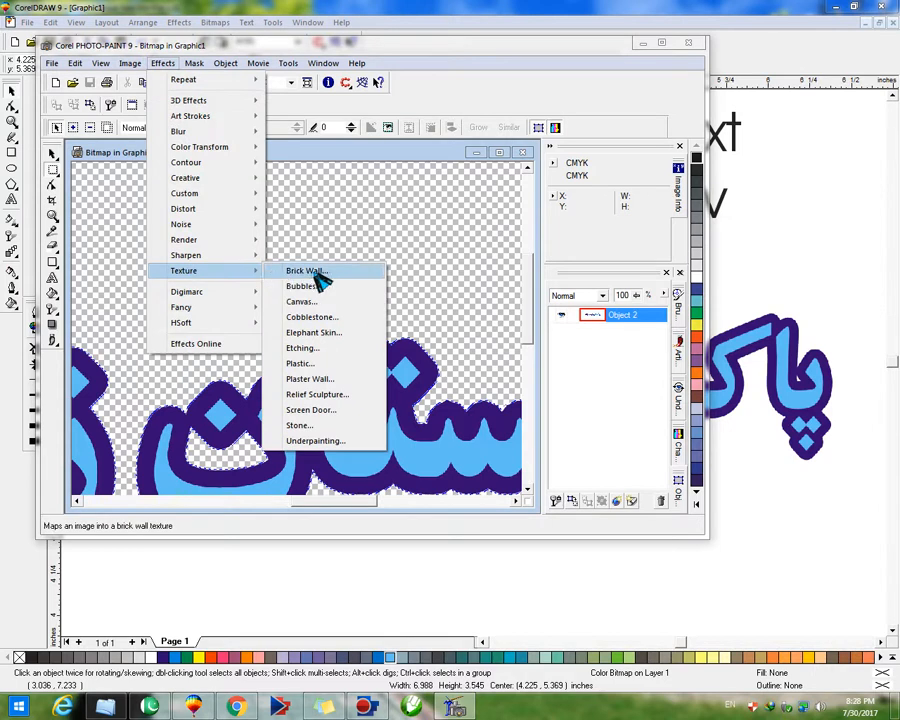
{"action": "left_click", "coordinate": [310, 363]}
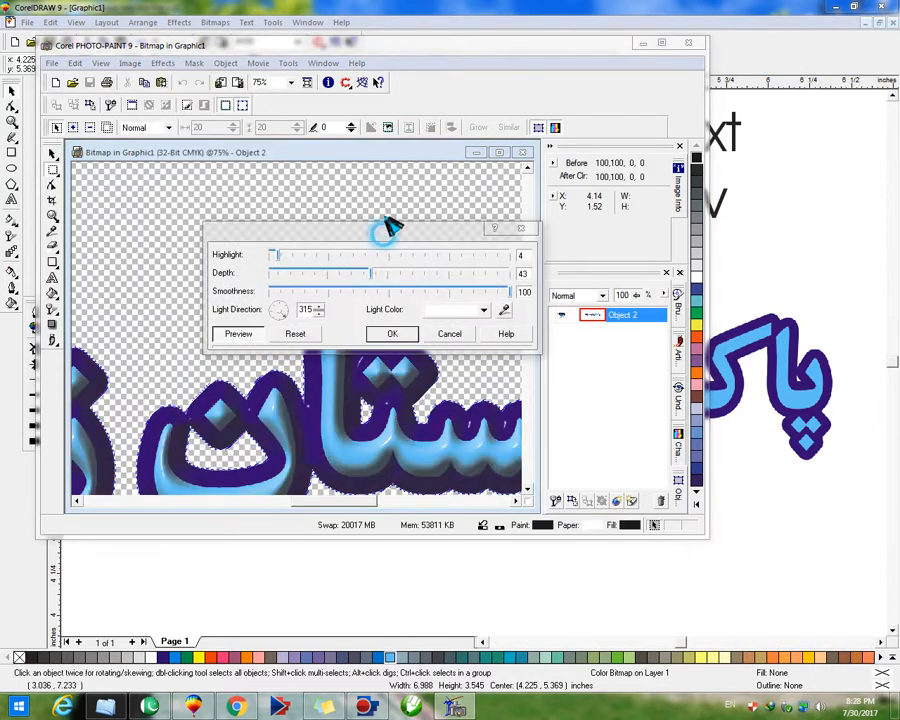
{"action": "left_click_drag", "start_coordinate": [388, 232], "coordinate": [392, 163]}
{"action": "right_click", "coordinate": [388, 446]}
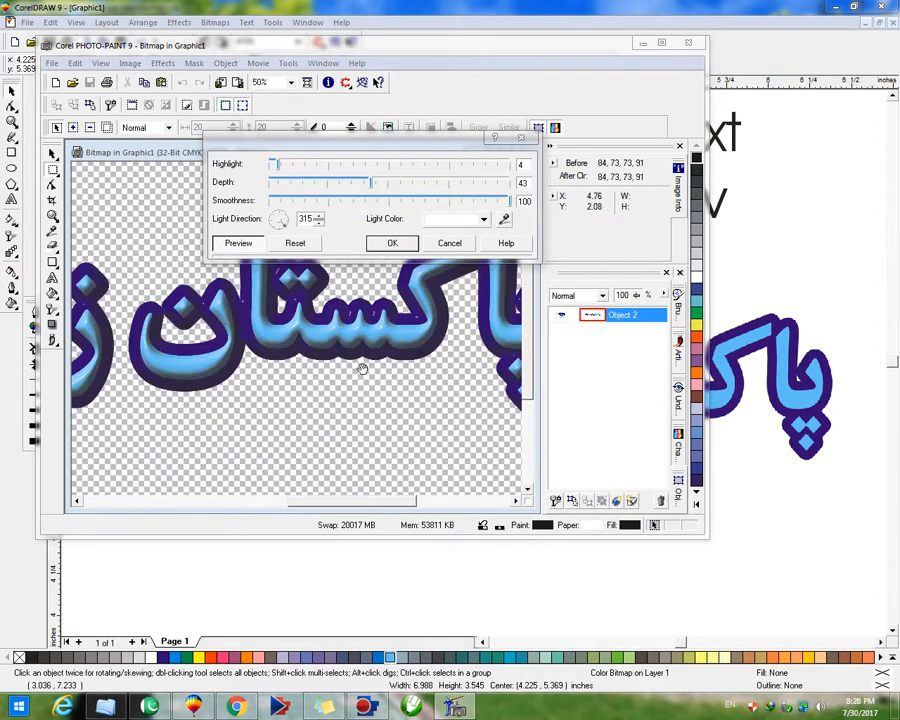
{"action": "left_click_drag", "start_coordinate": [346, 178], "coordinate": [337, 181]}
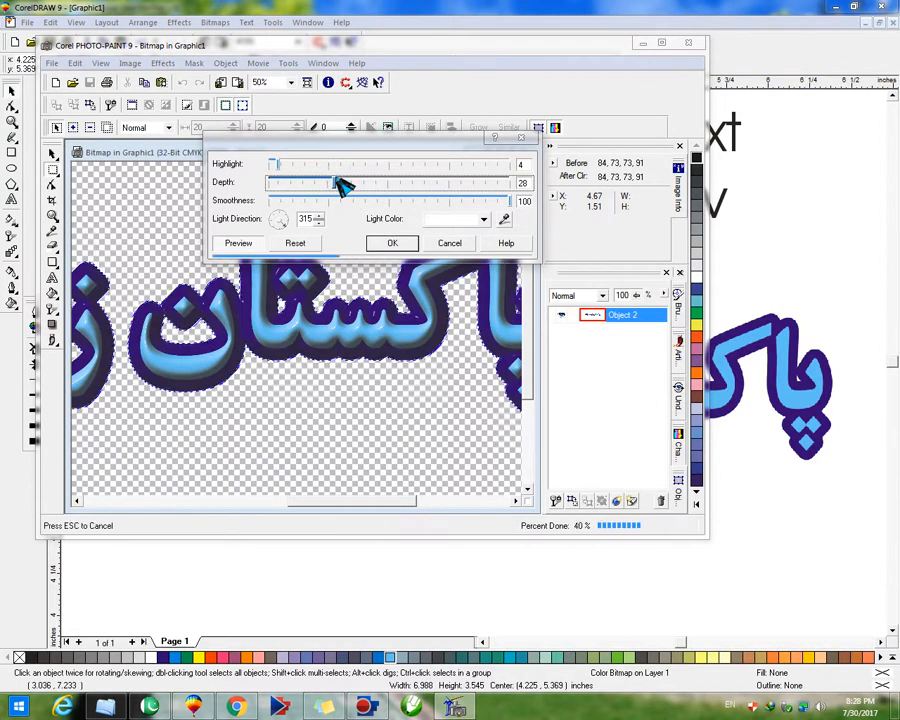
{"action": "left_click", "coordinate": [478, 200]}
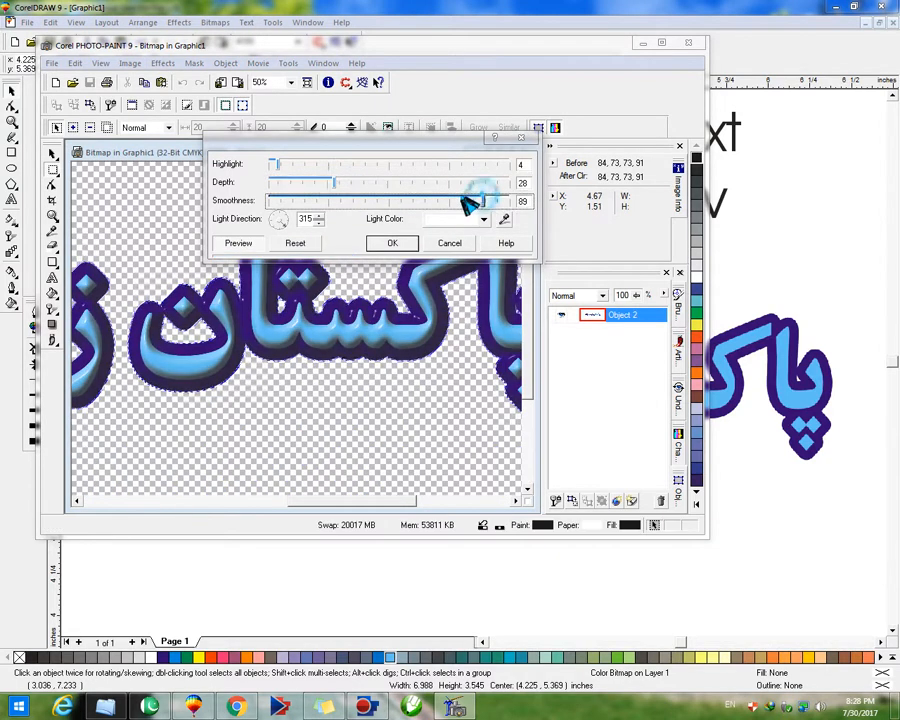
{"action": "left_click", "coordinate": [444, 197]}
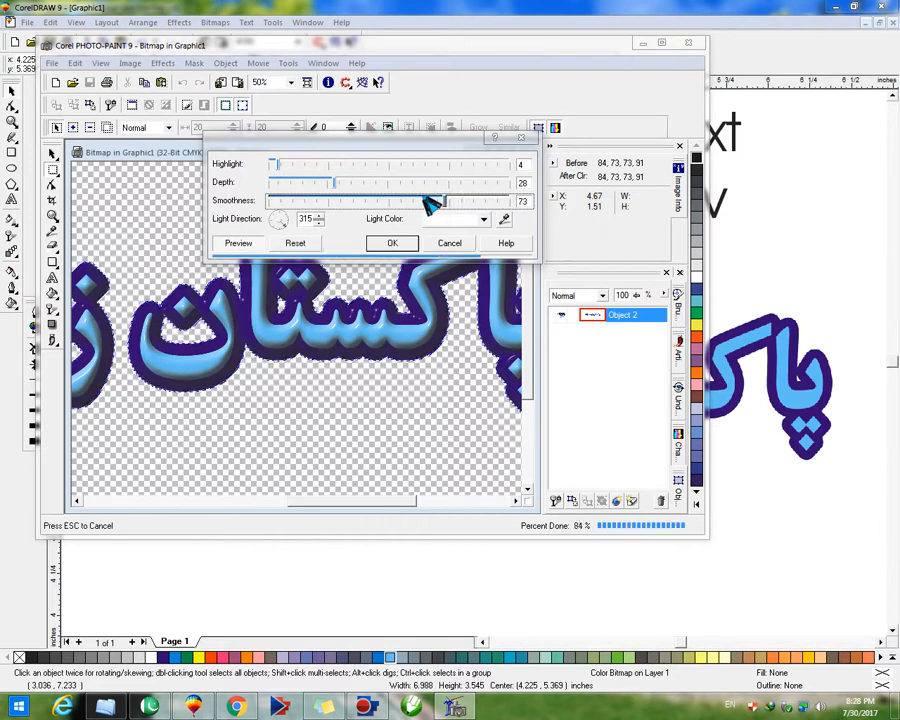
{"action": "left_click", "coordinate": [414, 197]}
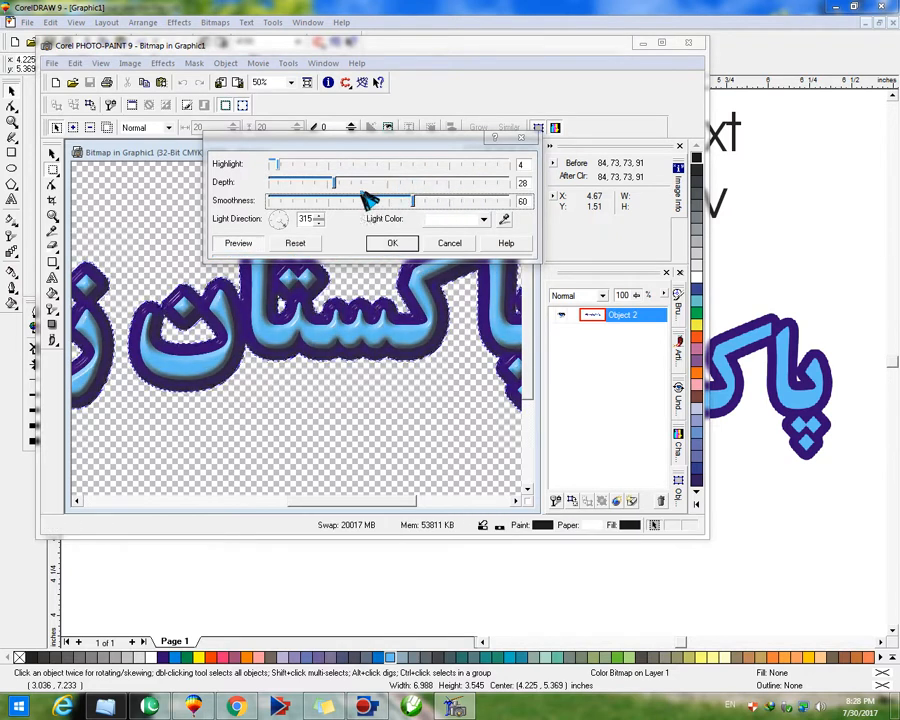
Set the Plastic effect's Highlight to 46
{"action": "left_click", "coordinate": [272, 164]}
{"action": "left_click", "coordinate": [346, 166]}
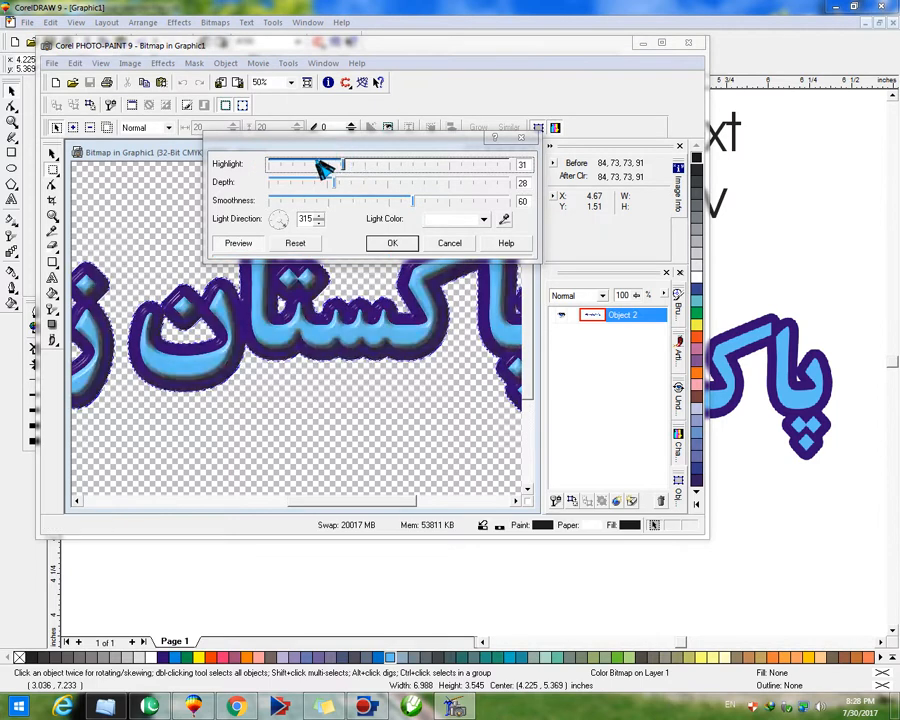
{"action": "left_click", "coordinate": [321, 168]}
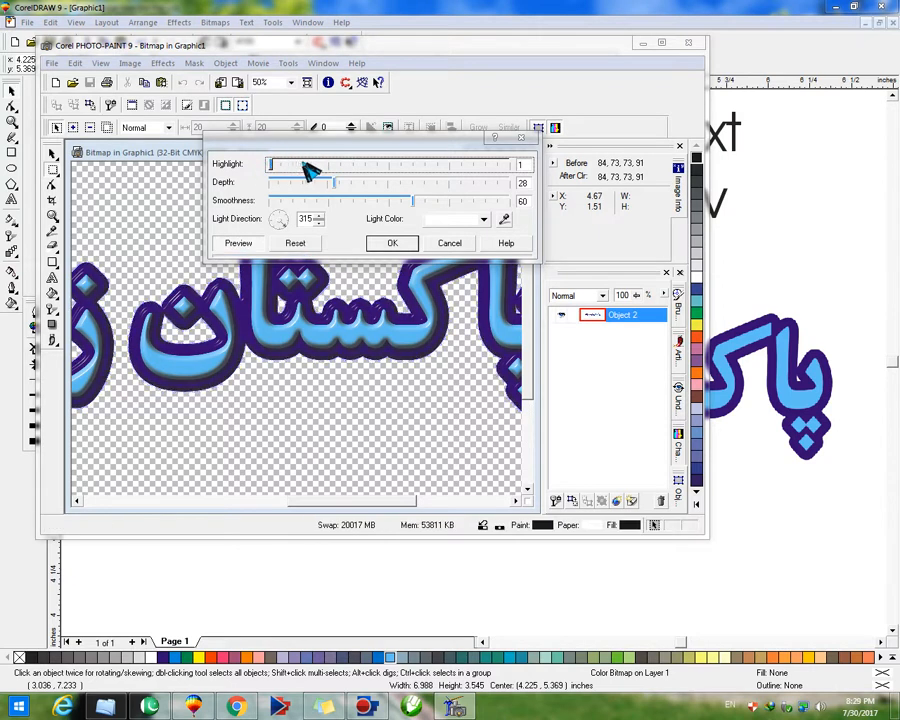
{"action": "left_click", "coordinate": [348, 165]}
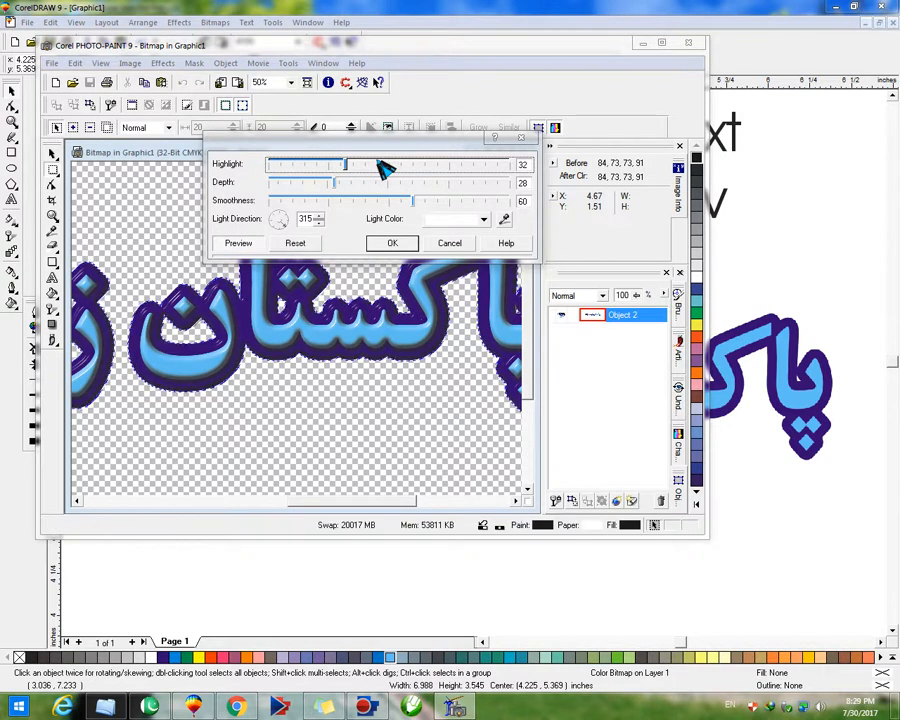
{"action": "left_click", "coordinate": [386, 168]}
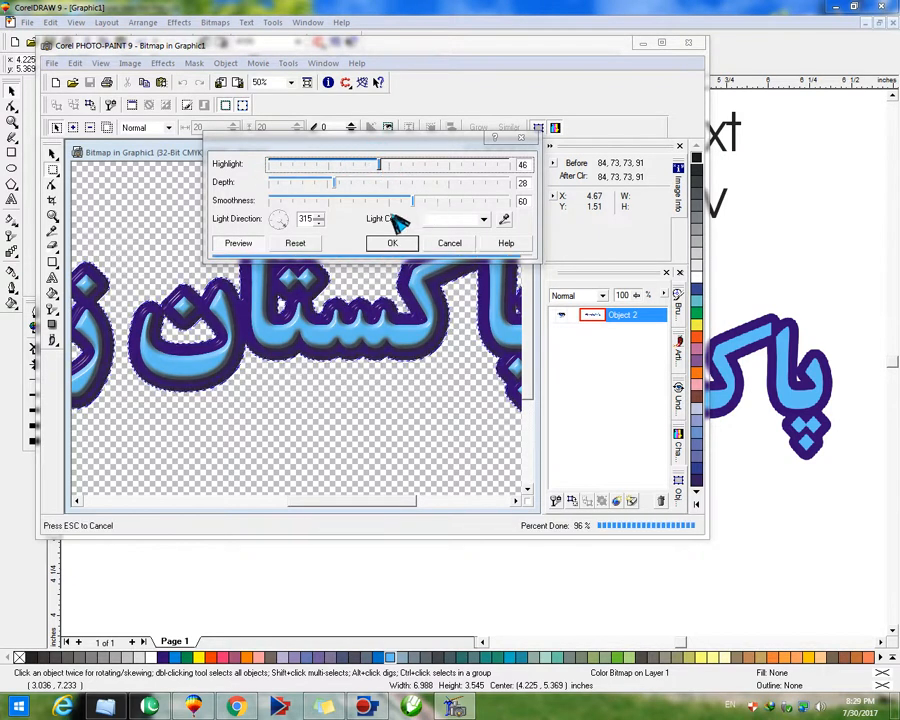
Set the Plastic effect's Smoothness to 44 and Depth to 34, and apply it
{"action": "left_click", "coordinate": [376, 200]}
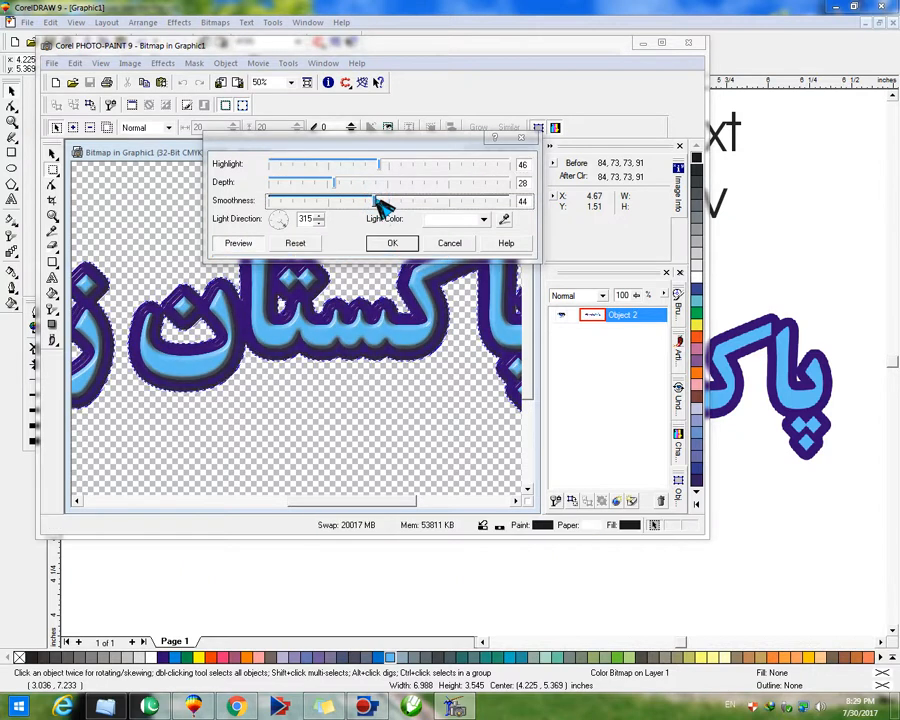
{"action": "left_click", "coordinate": [352, 183]}
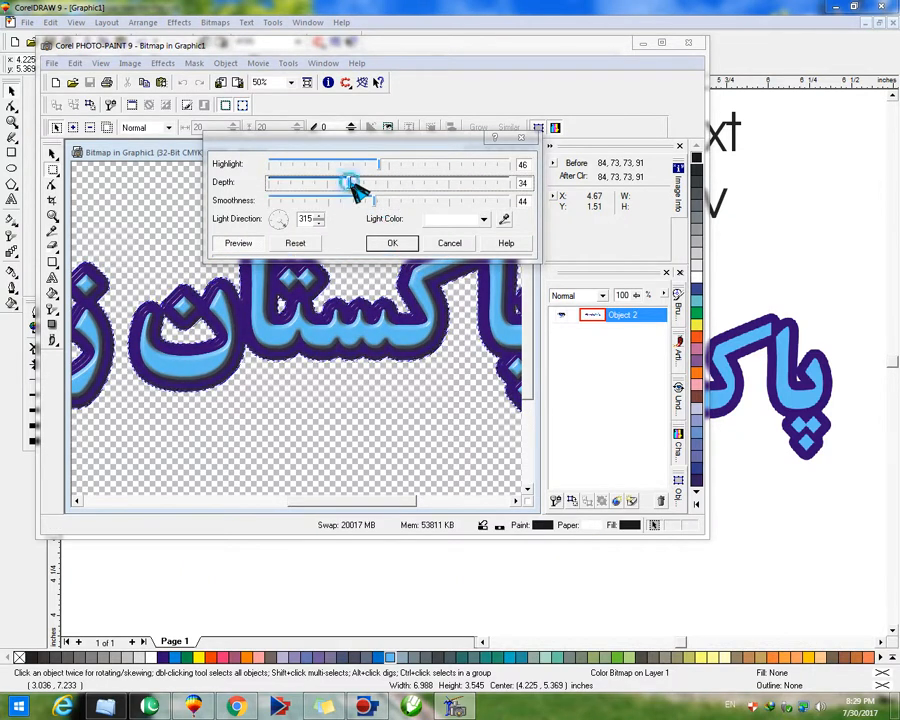
{"action": "left_click", "coordinate": [398, 244]}
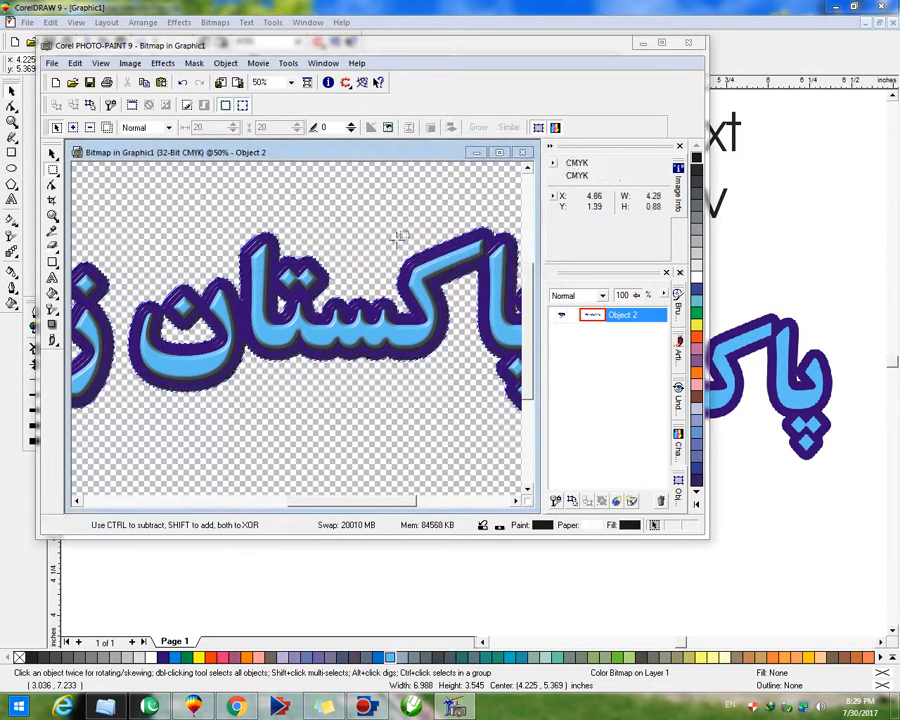
Close Corel PHOTO-PAINT saving the bitmap changes, and move the phrase bitmap up about 0.2 inches in CorelDRAW
{"action": "left_click", "coordinate": [688, 43]}
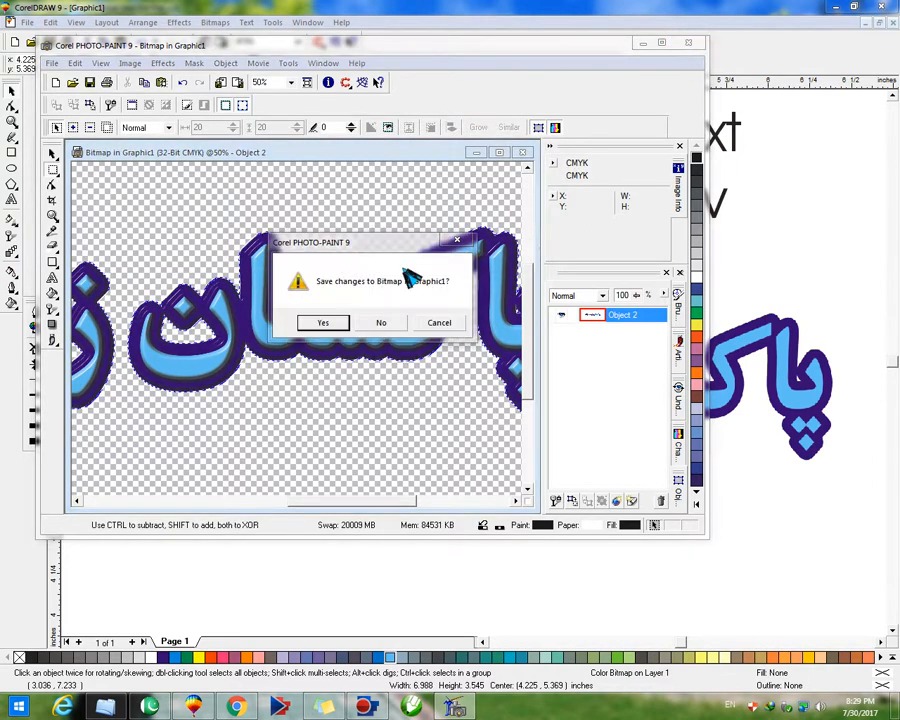
{"action": "left_click", "coordinate": [325, 322]}
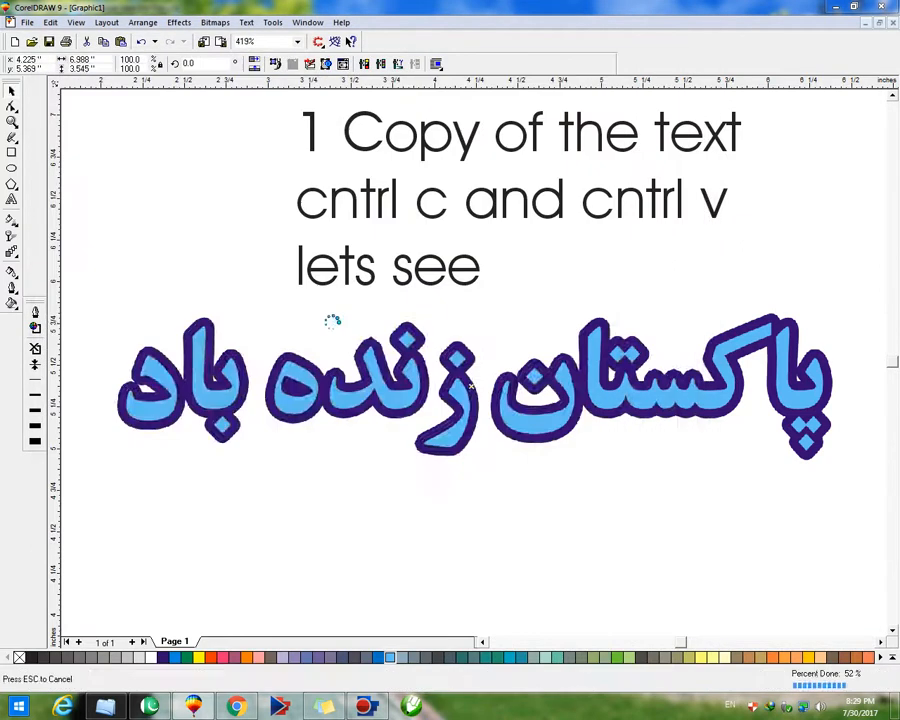
{"action": "left_click", "coordinate": [562, 522]}
{"action": "scroll", "coordinate": [628, 314], "scroll_direction": "up", "scroll_amount": 4}
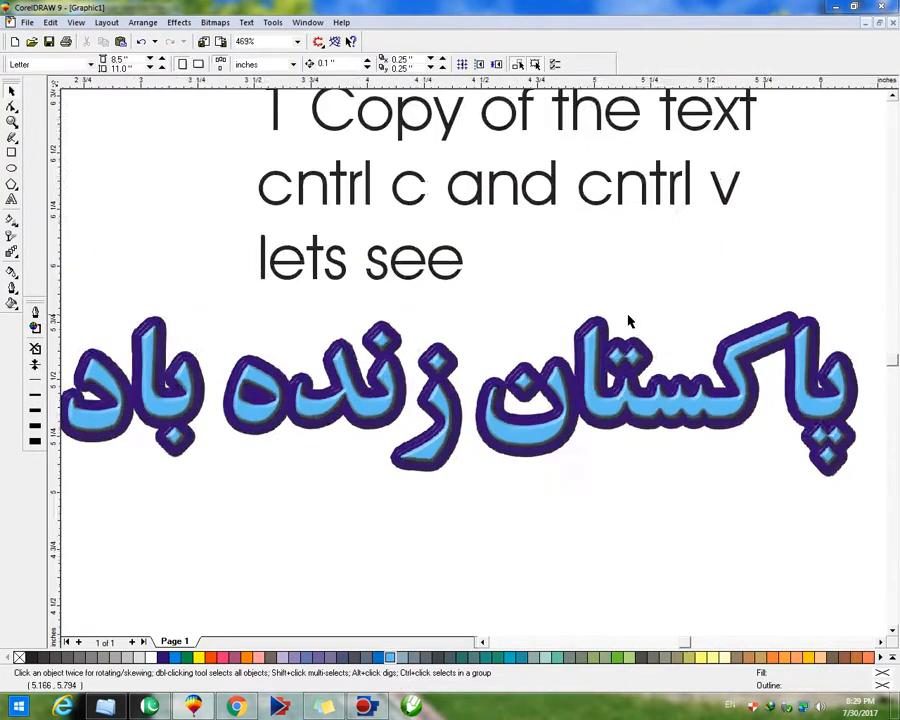
{"action": "left_click_drag", "start_coordinate": [488, 432], "coordinate": [457, 285]}
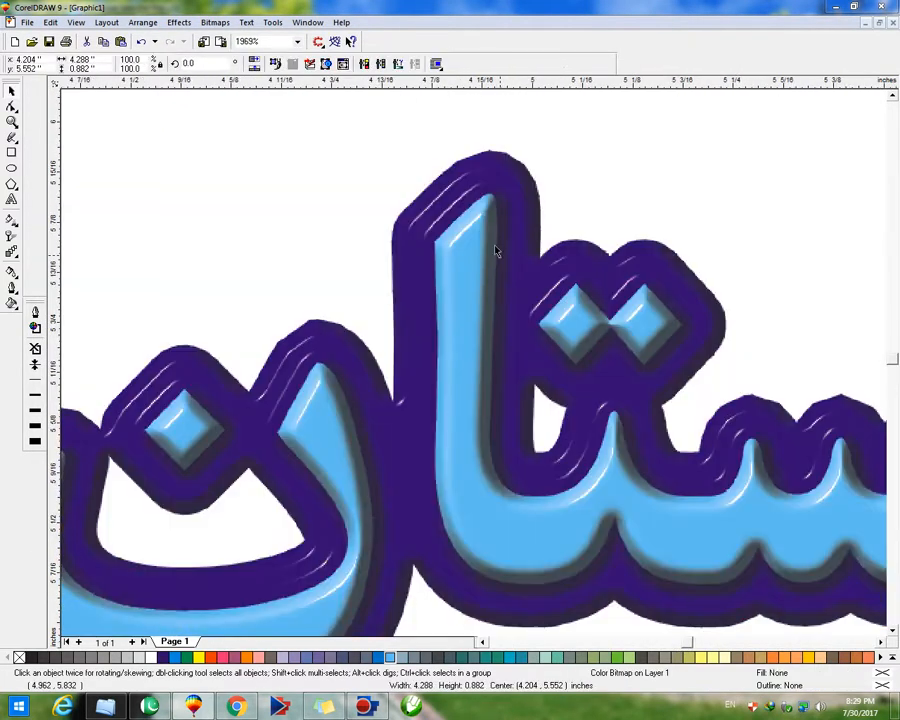
Draw a rectangle about 5.7 by 2.1 inches around the Urdu phrase
{"action": "scroll", "coordinate": [502, 263], "scroll_direction": "down", "scroll_amount": 4}
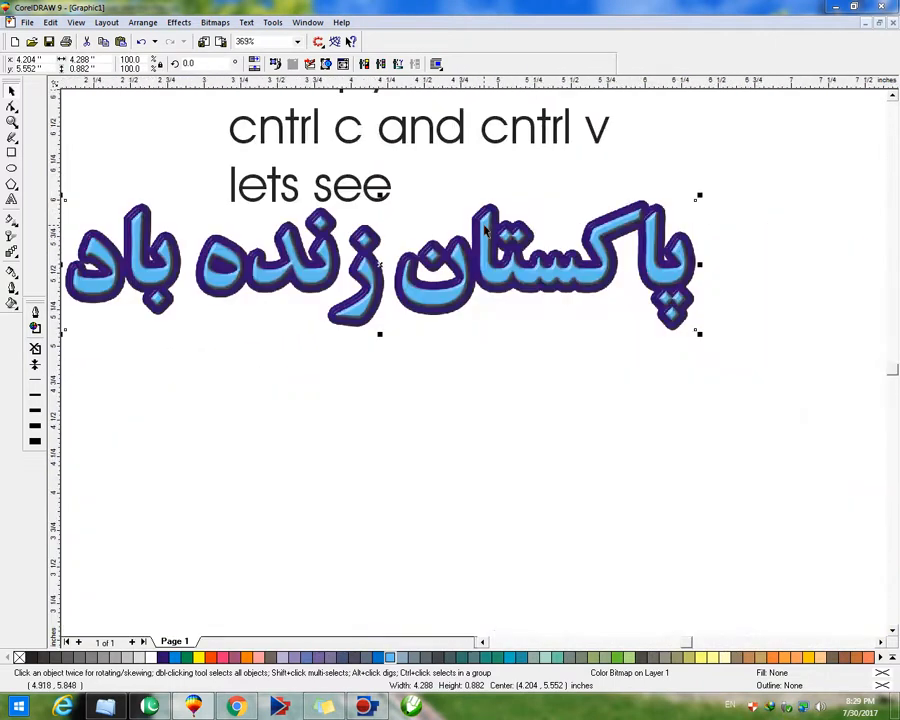
{"action": "scroll", "coordinate": [487, 230], "scroll_direction": "down", "scroll_amount": 3}
{"action": "left_click", "coordinate": [478, 380]}
{"action": "left_click", "coordinate": [11, 152]}
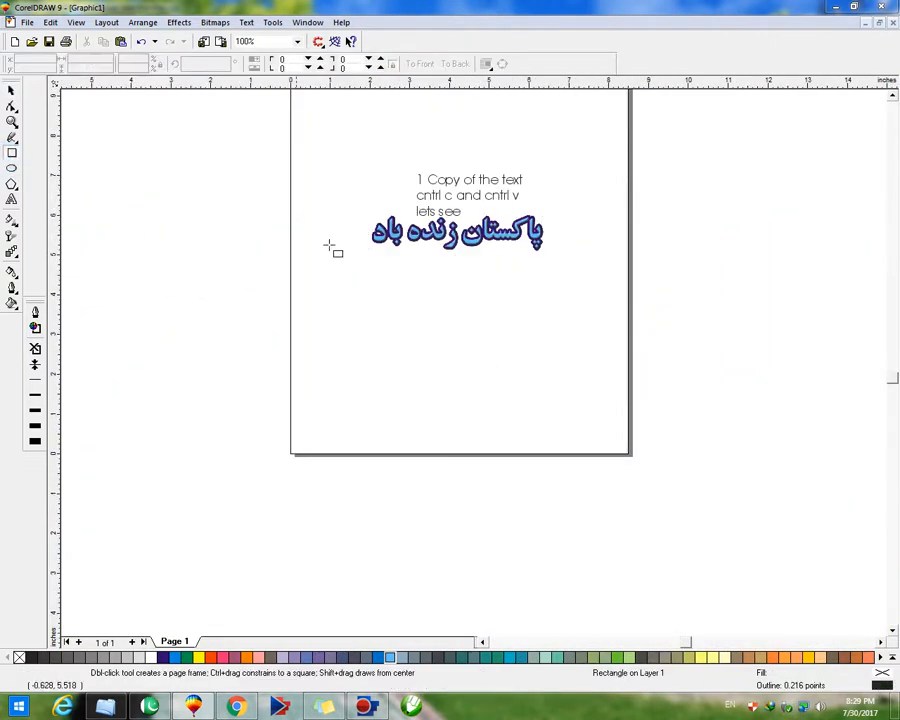
{"action": "left_click_drag", "start_coordinate": [352, 202], "coordinate": [588, 294]}
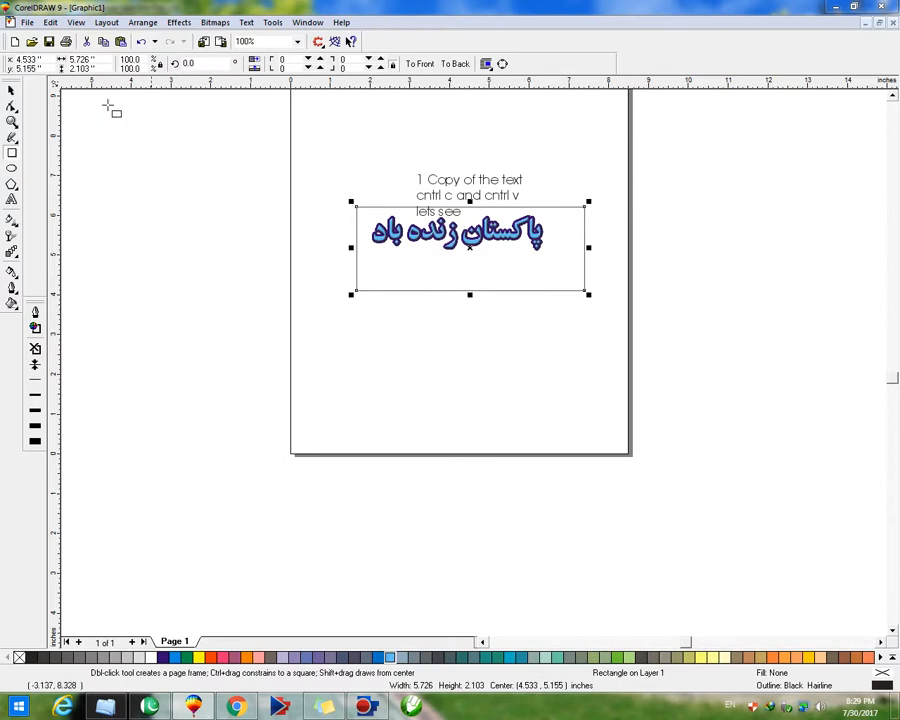
Fill the new rectangle with yellow and send it behind the Urdu phrase
{"action": "left_click", "coordinate": [11, 90]}
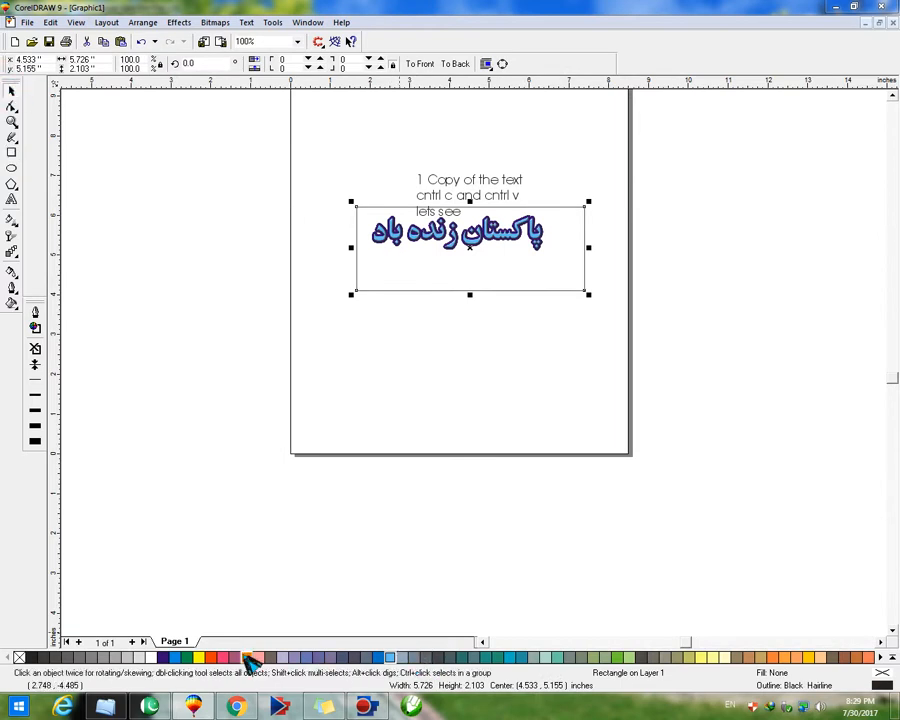
{"action": "left_click", "coordinate": [203, 658]}
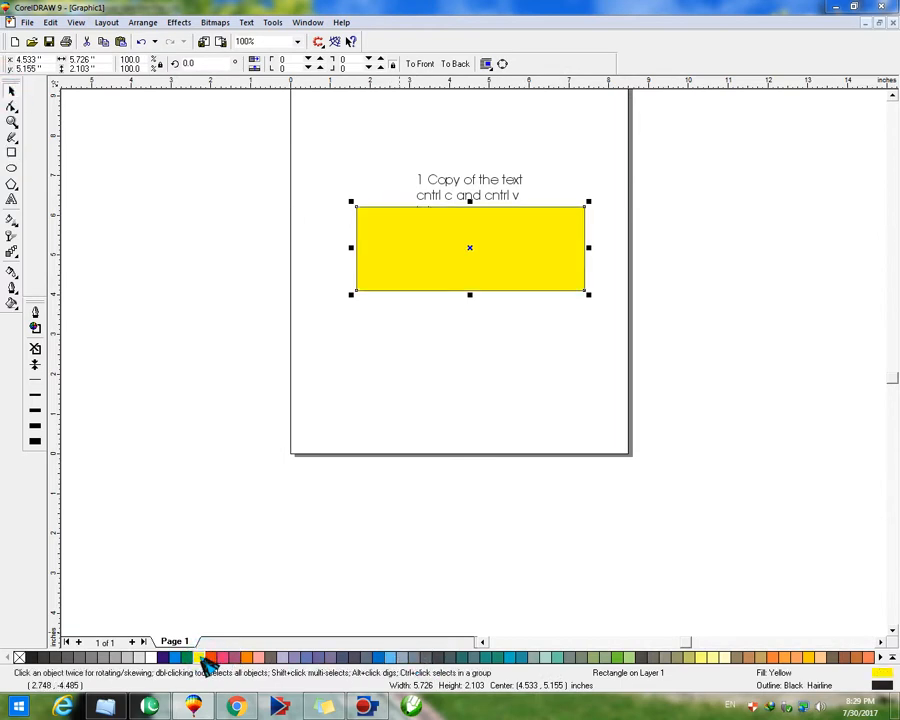
{"action": "key", "text": "shift+Page_Down"}
Move the phrase bitmap down about 0.5 inches toward the vertical middle of the yellow rectangle
{"action": "scroll", "coordinate": [478, 250], "scroll_direction": "up", "scroll_amount": 3}
{"action": "left_click_drag", "start_coordinate": [476, 205], "coordinate": [488, 302]}
{"action": "left_click", "coordinate": [508, 466]}
Delete the English instruction note above the yellow rectangle and check the finished plastic lettering up close
{"action": "left_click", "coordinate": [356, 105]}
{"action": "key", "text": "Delete"}
{"action": "scroll", "coordinate": [477, 310], "scroll_direction": "up", "scroll_amount": 4}
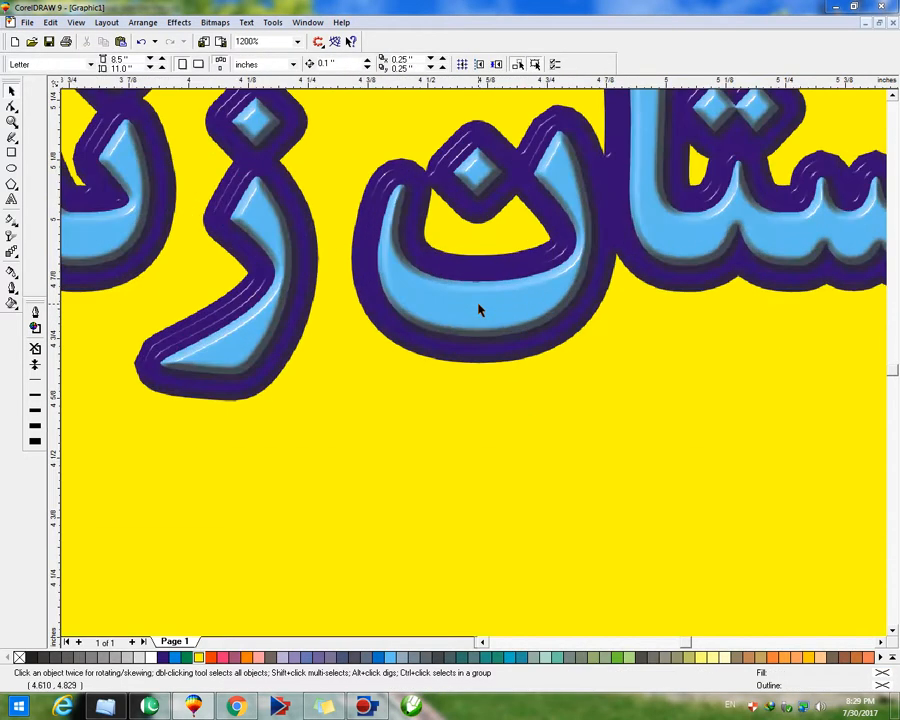
{"action": "scroll", "coordinate": [478, 310], "scroll_direction": "down", "scroll_amount": 6}
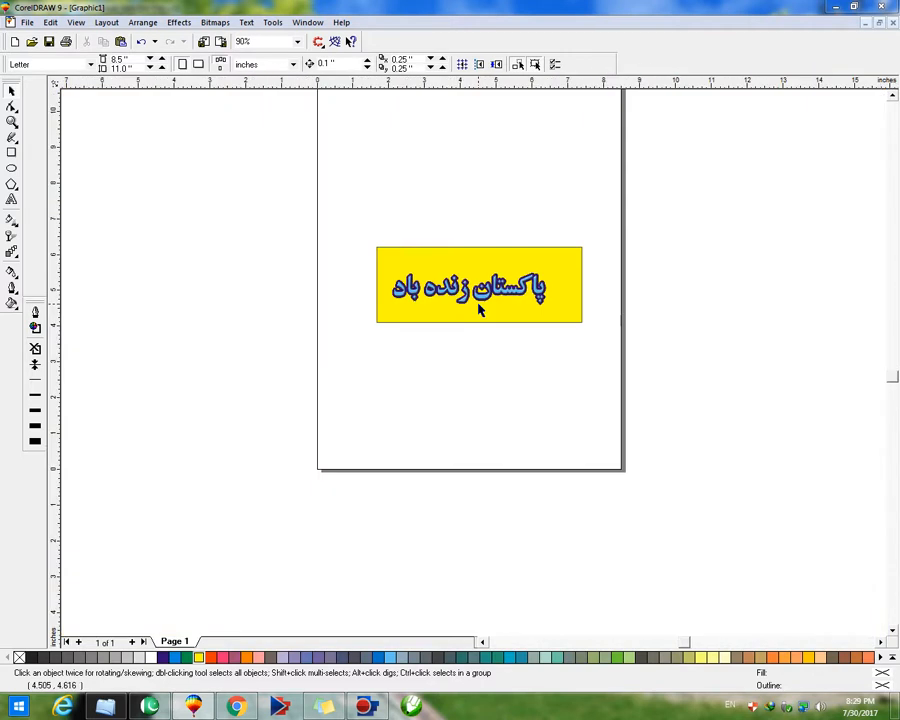
{"action": "left_click", "coordinate": [12, 200]}
{"action": "left_click", "coordinate": [383, 378]}
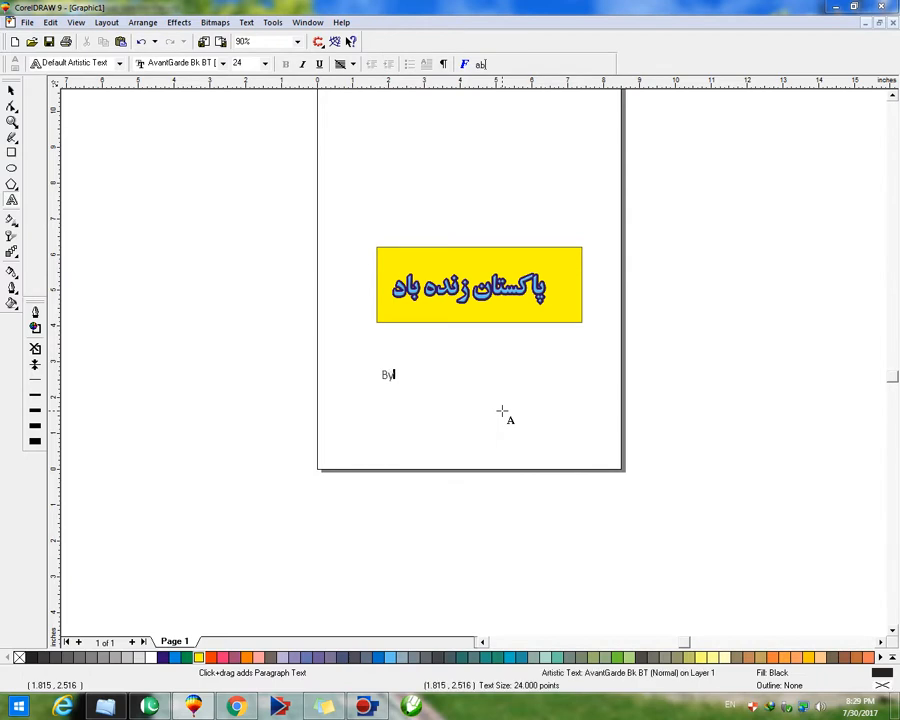
{"action": "left_click", "coordinate": [12, 92]}
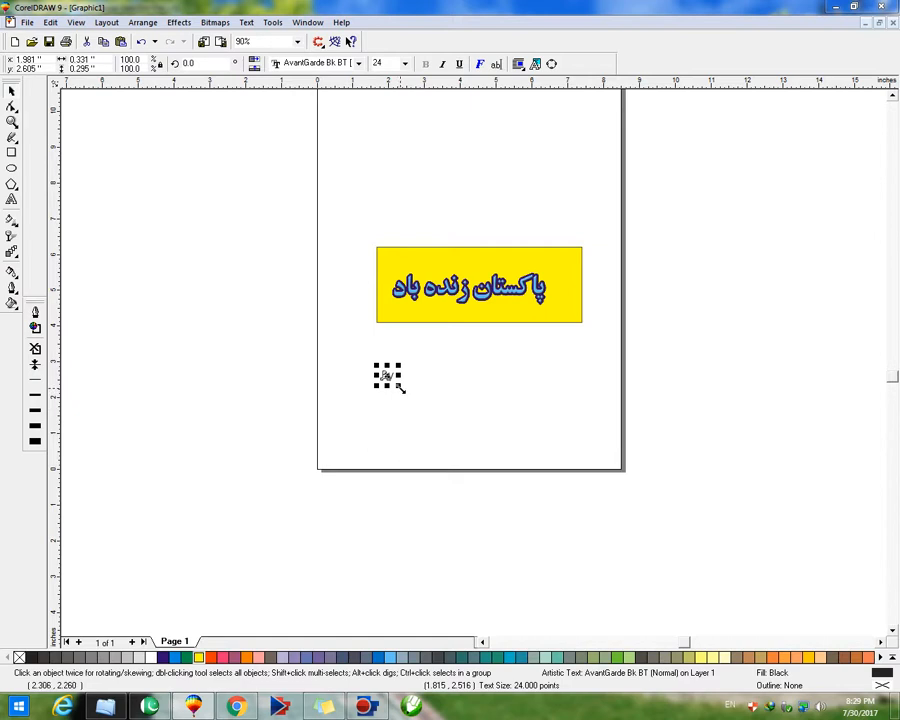
{"action": "key", "text": "Delete"}
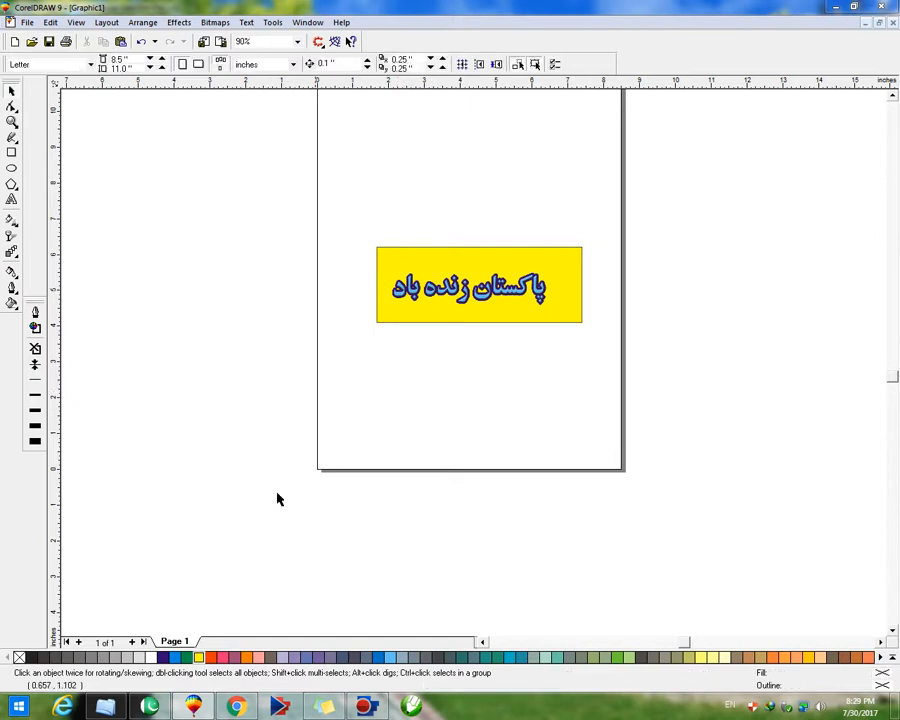
Switch to Urdu InPage and replace the phrase in the text box with الله حافظ
{"action": "left_click", "coordinate": [150, 706]}
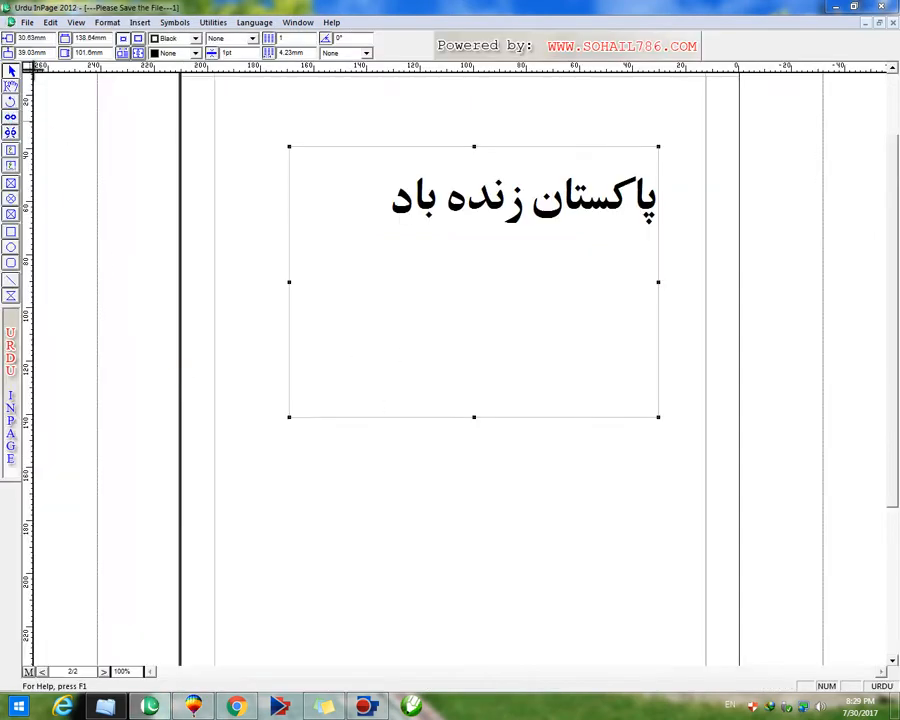
{"action": "left_click", "coordinate": [11, 86]}
{"action": "left_click", "coordinate": [438, 240]}
{"action": "key", "text": "ctrl+a"}
{"action": "key", "text": "Delete"}
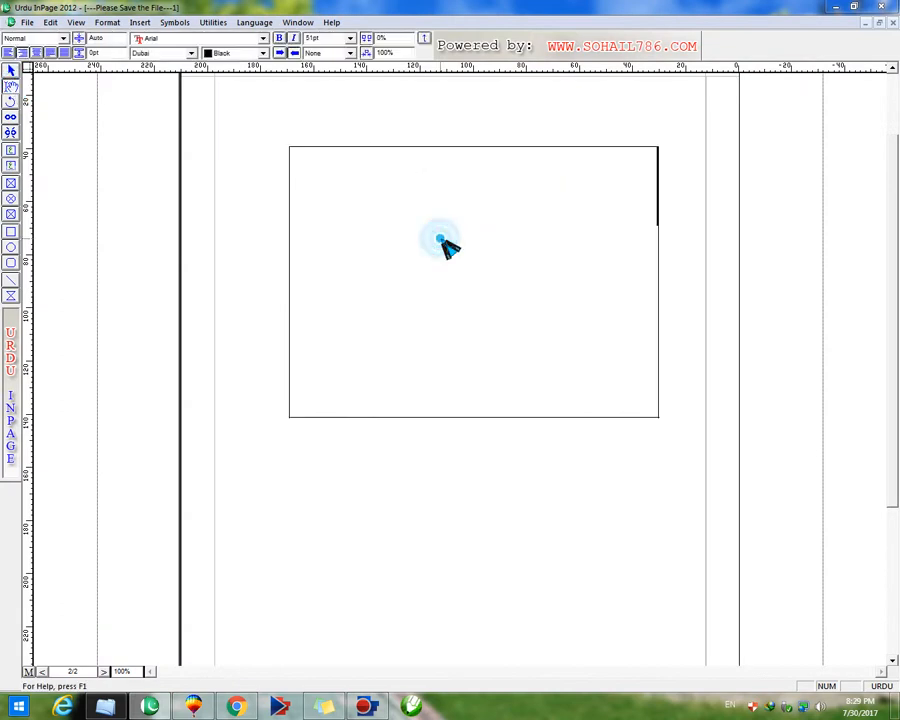
{"action": "type", "text": "ا؛"}
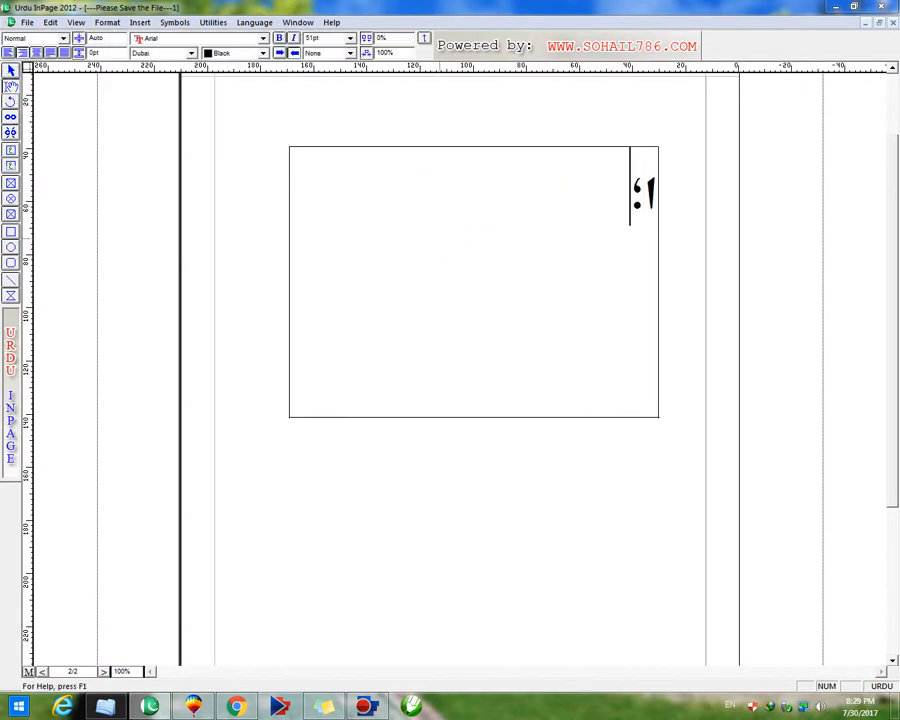
{"action": "type", "text": "لله حافظ"}
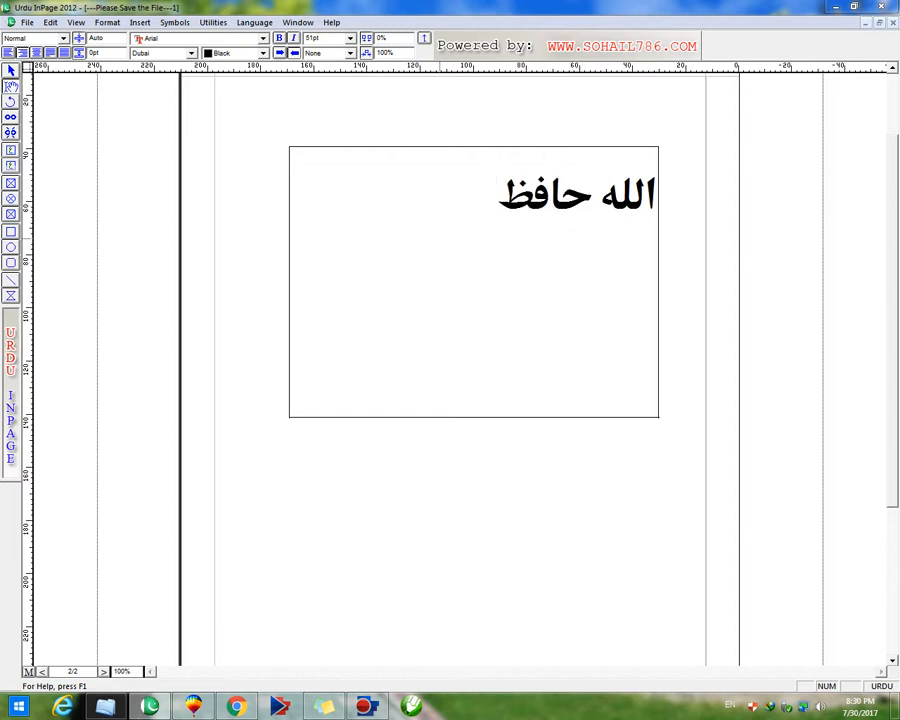